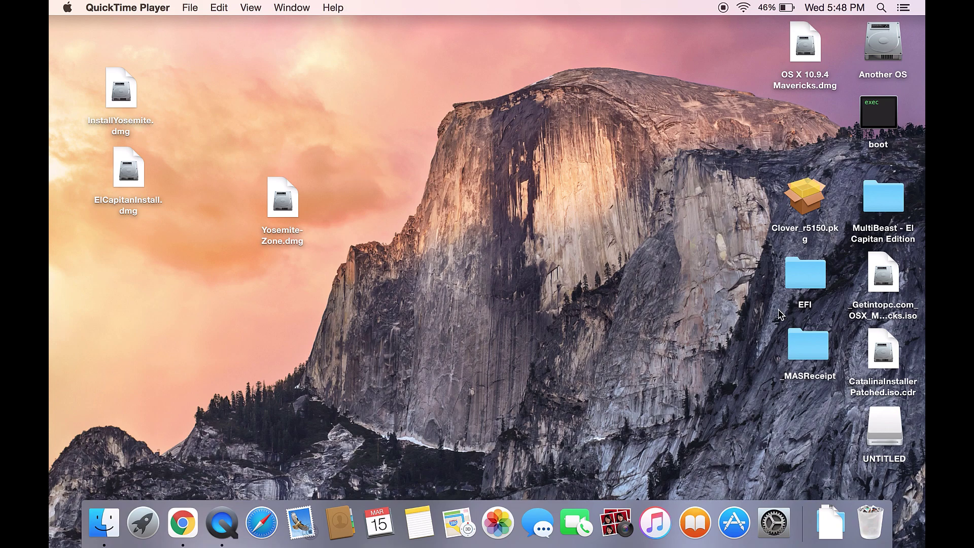
Step: Preview the UNTITLED USB drive on the desktop to check its capacity and free space
click(901, 435)
key(space)
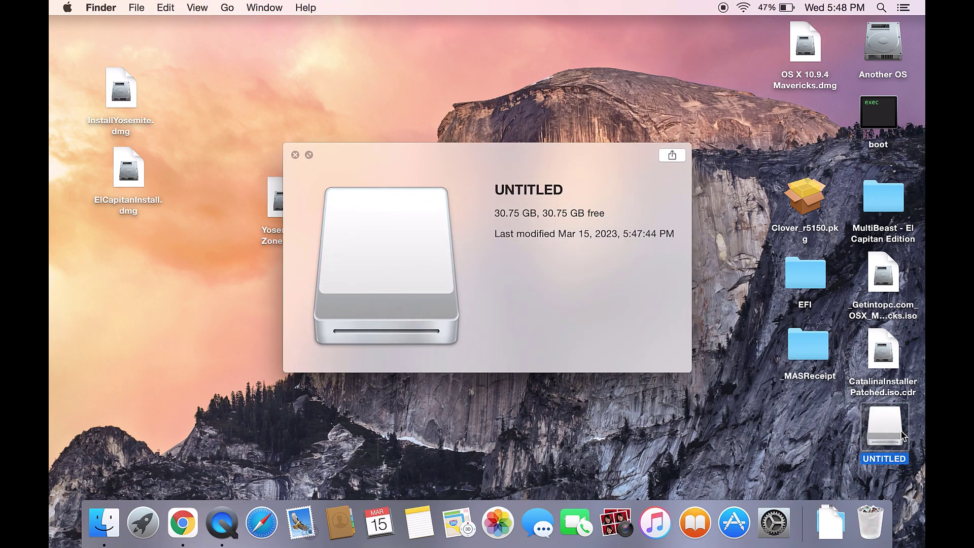
key(space)
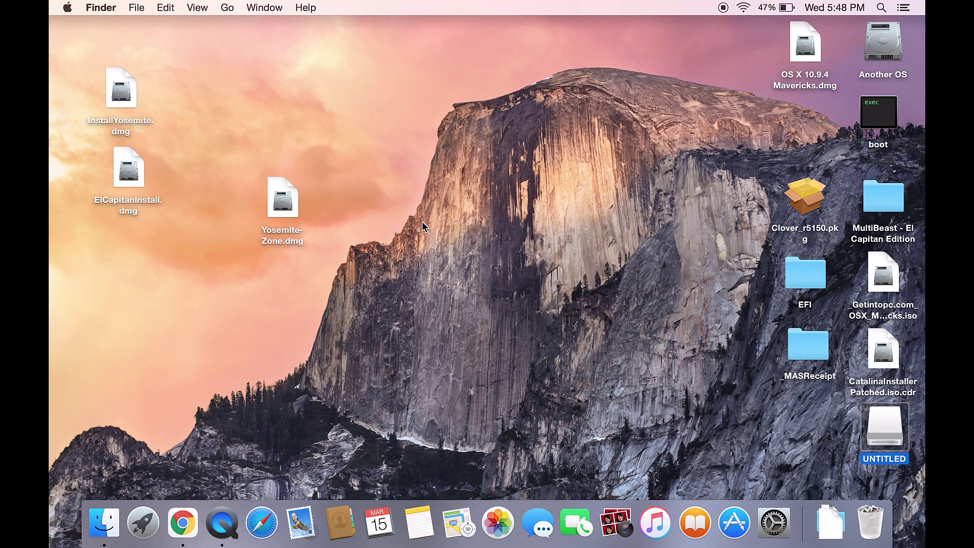
click(437, 148)
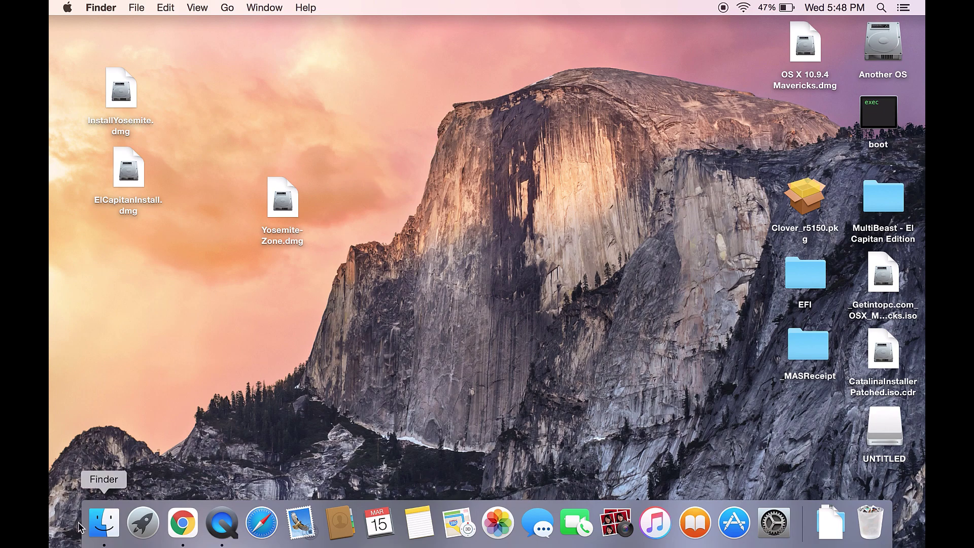
Step: Open Disk Utility from the Other folder in Launchpad
click(143, 523)
click(122, 435)
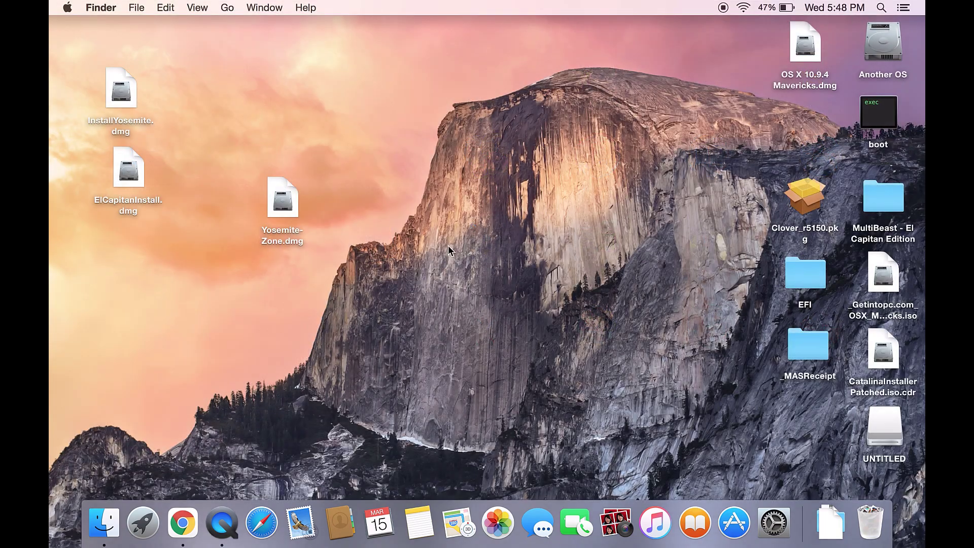
click(143, 523)
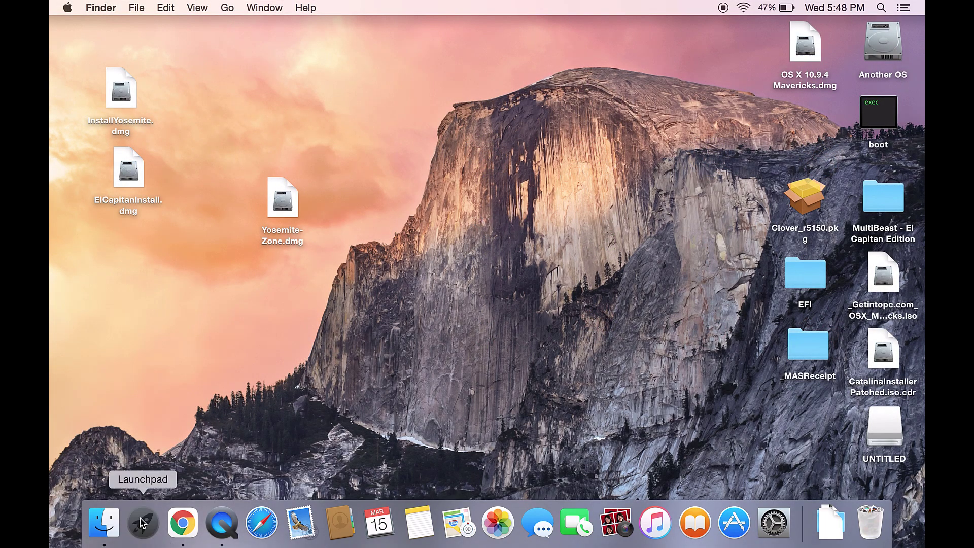
click(474, 256)
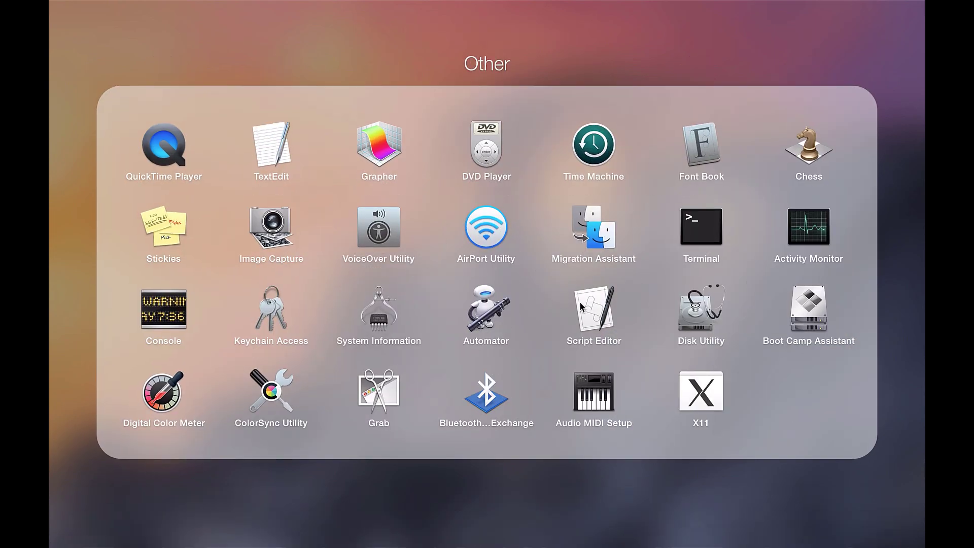
click(696, 308)
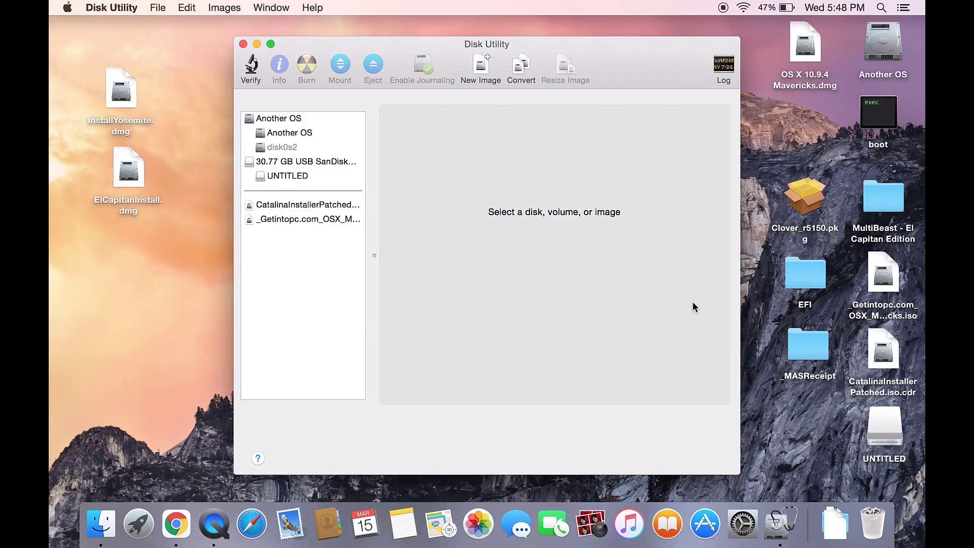
Step: Choose MS-DOS (FAT) as the erase format for the whole 30.77 GB USB SanDisk drive
click(310, 175)
click(284, 162)
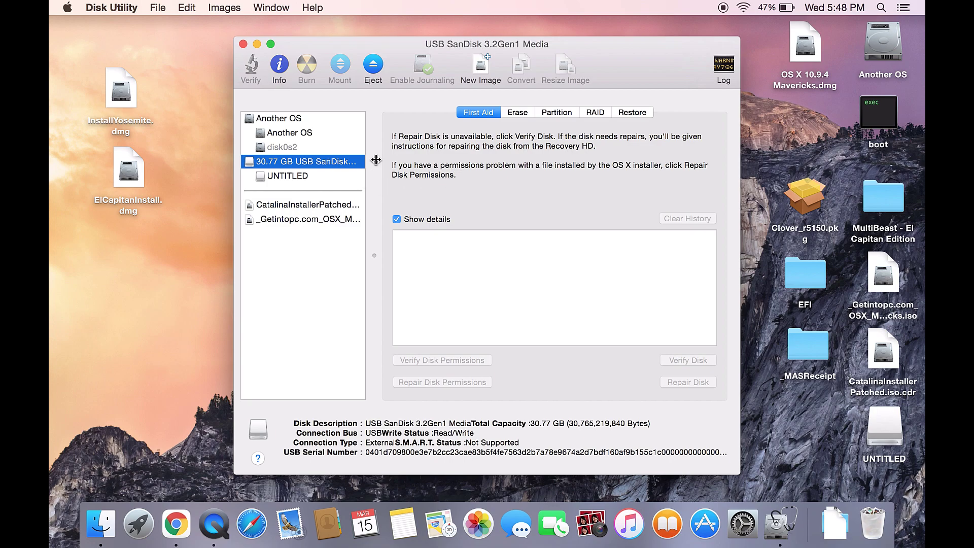
click(526, 113)
click(544, 247)
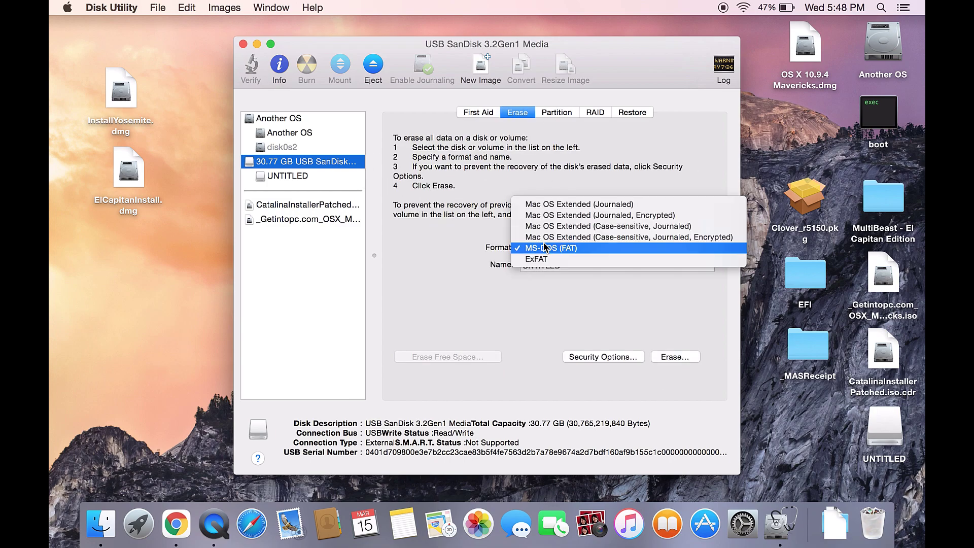
click(593, 249)
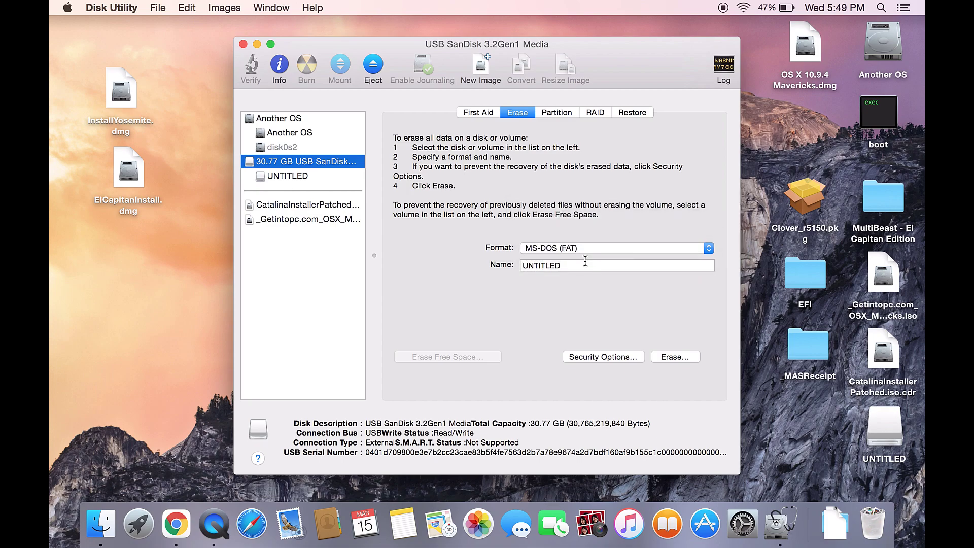
Step: Keep the volume name UNTITLED and erase the USB SanDisk drive
click(567, 264)
drag(576, 263, 486, 262)
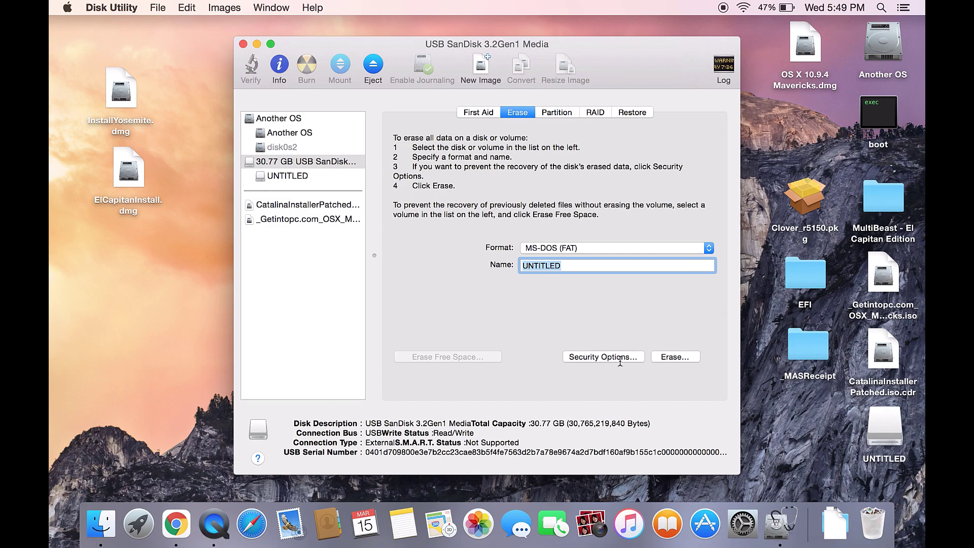
click(673, 356)
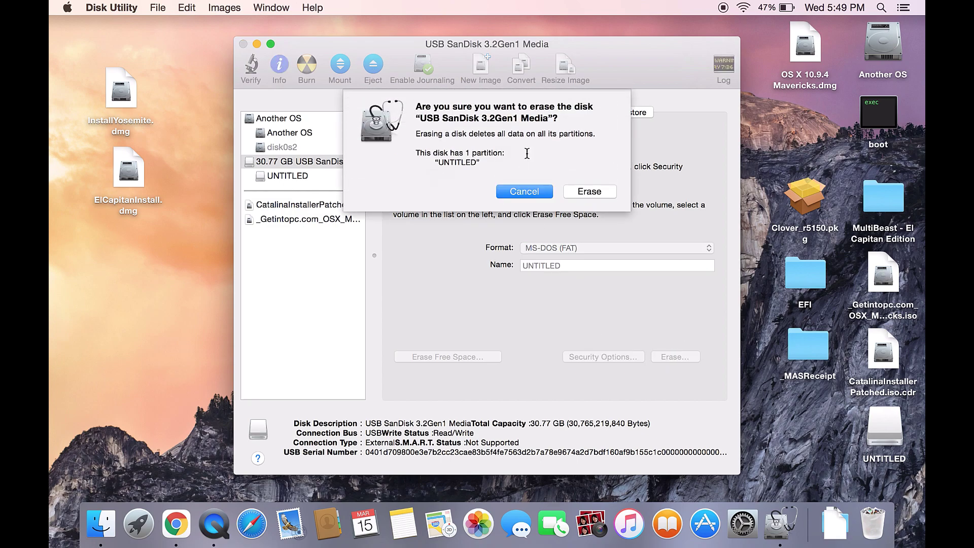
click(577, 190)
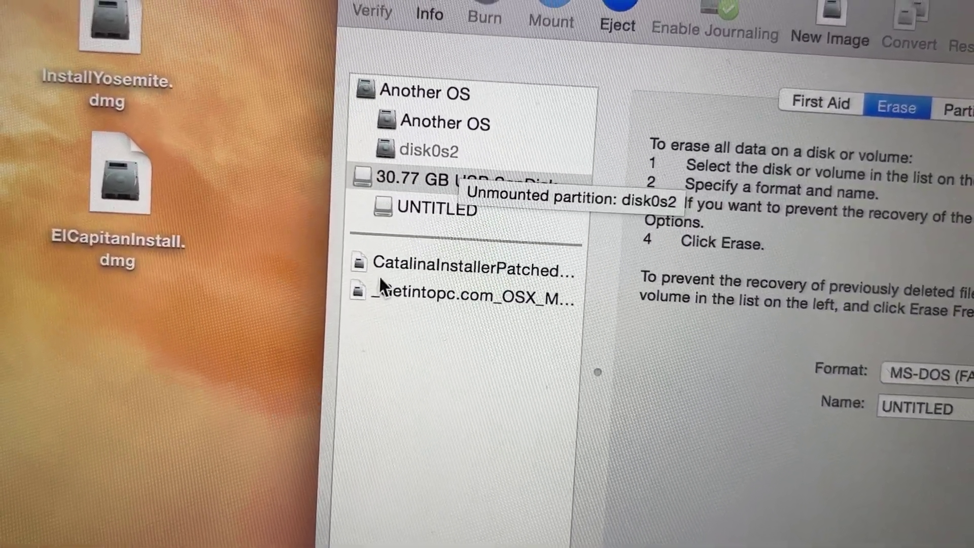
click(628, 2)
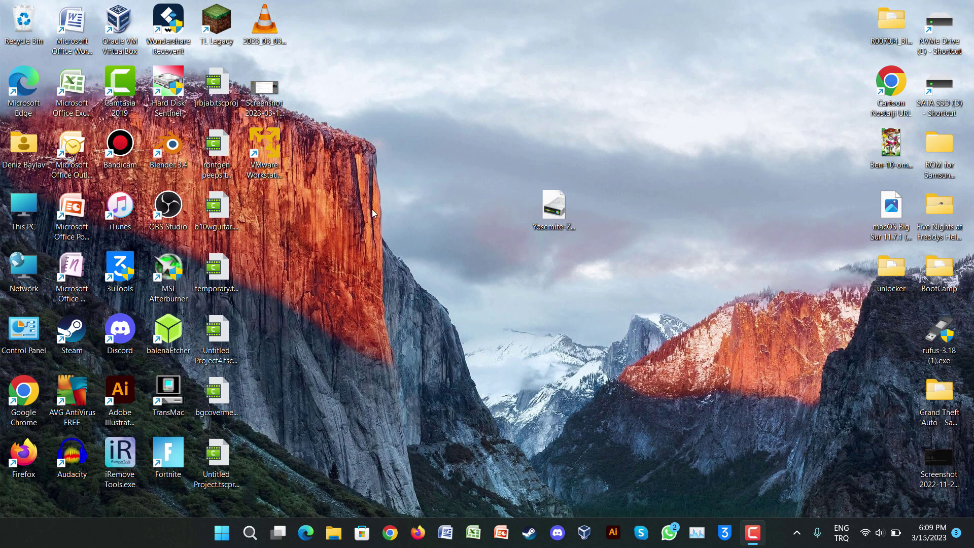
Step: Place the TransMac shortcut next to the Yosemite-Zone.dmg file in the middle of the Windows desktop
drag(168, 393, 456, 194)
click(555, 206)
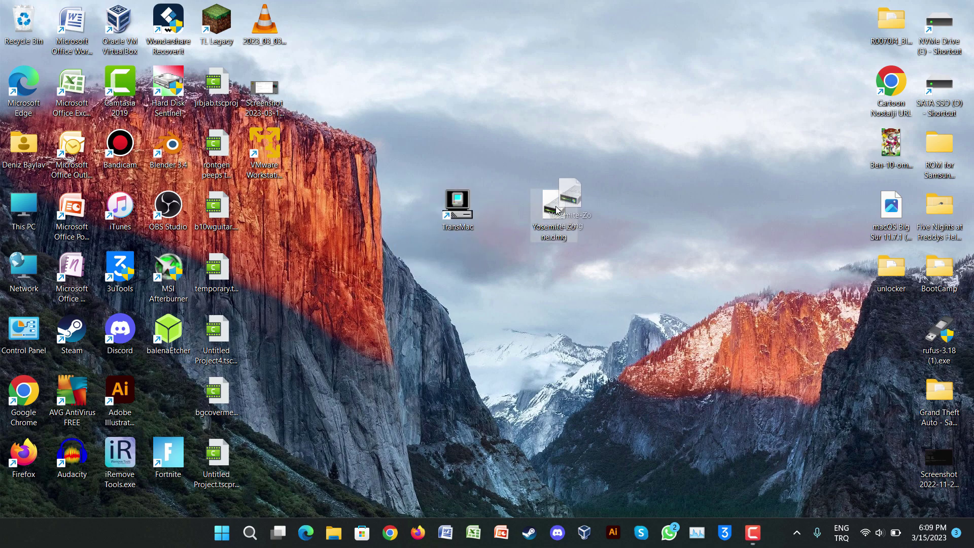
click(589, 205)
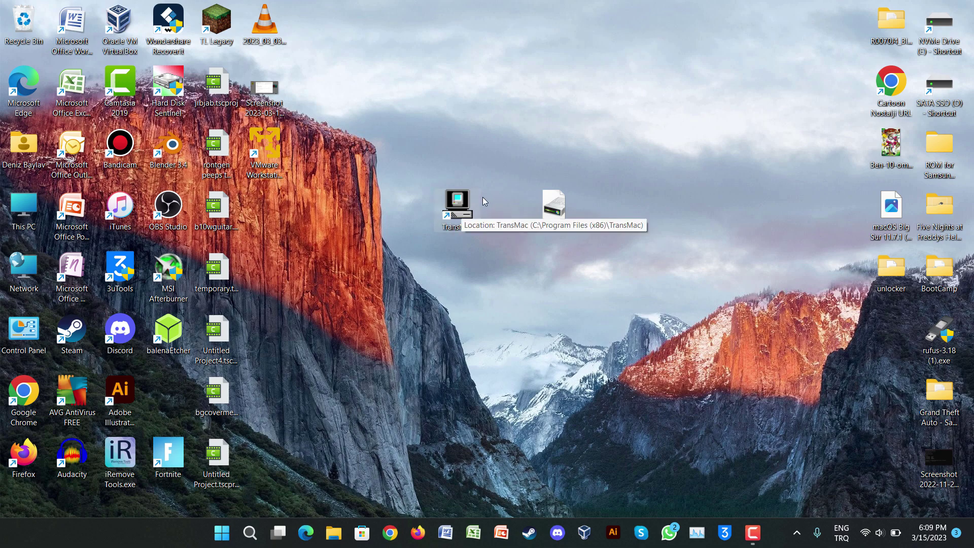
right_click(468, 204)
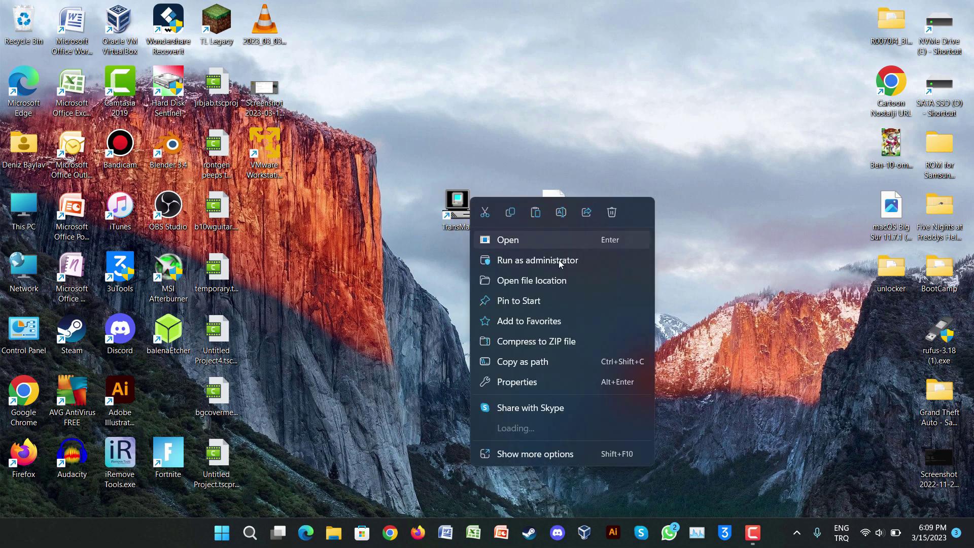
click(530, 245)
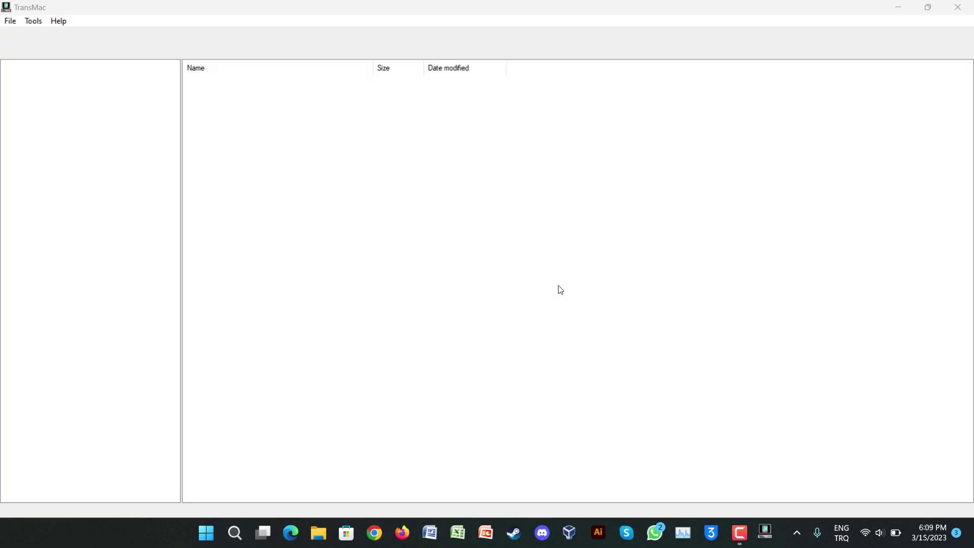
click(958, 7)
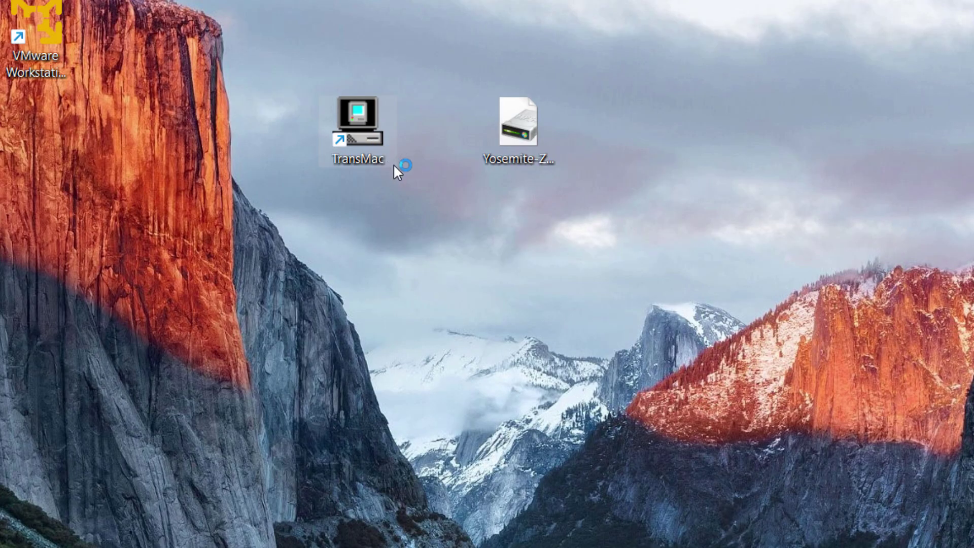
Step: Launch TransMac as administrator, allowing it to make changes, and shrink its window so the desktop shows around it
right_click(363, 111)
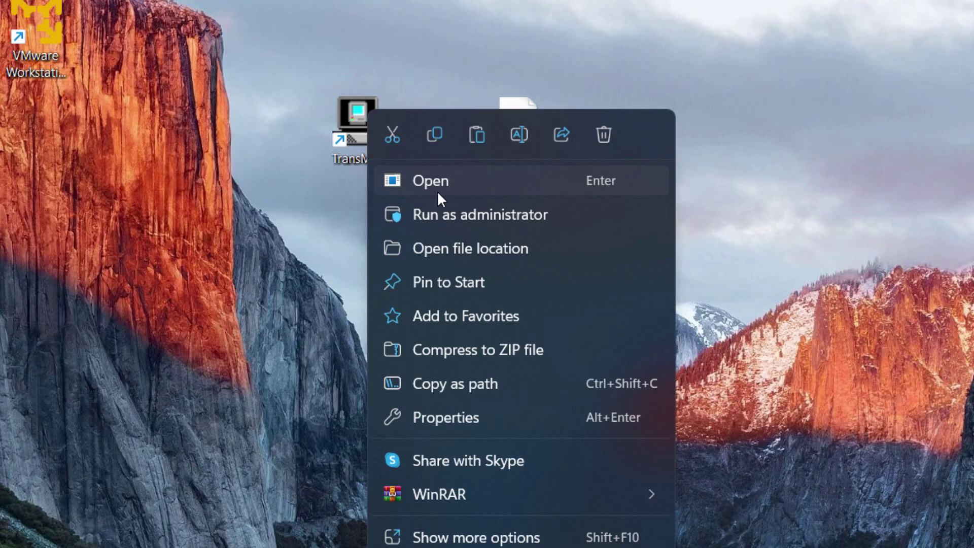
click(456, 223)
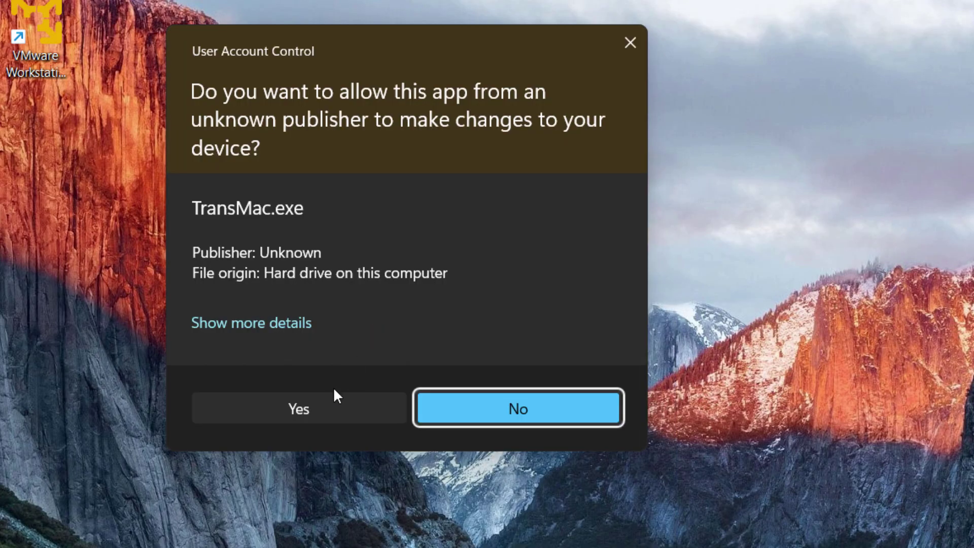
click(333, 394)
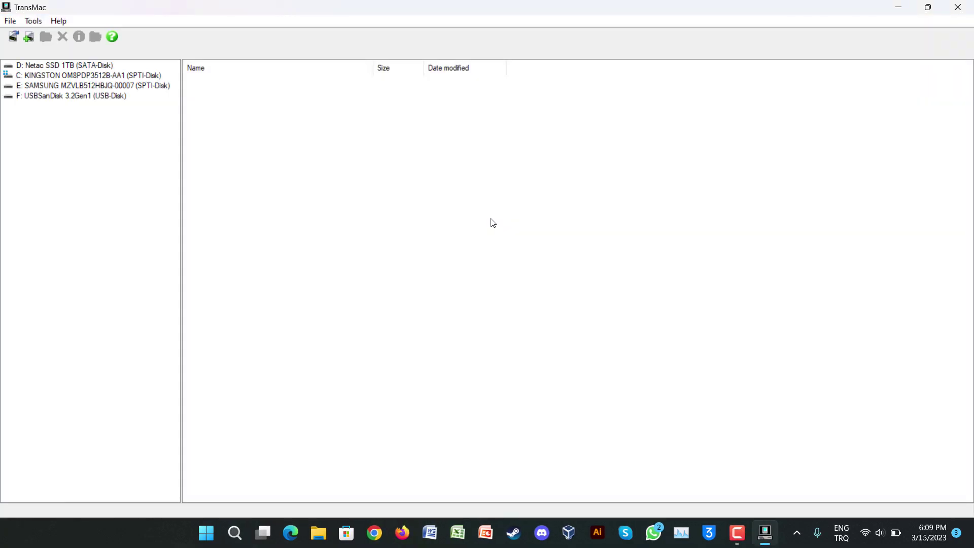
drag(381, 12, 202, 61)
drag(349, 315, 631, 432)
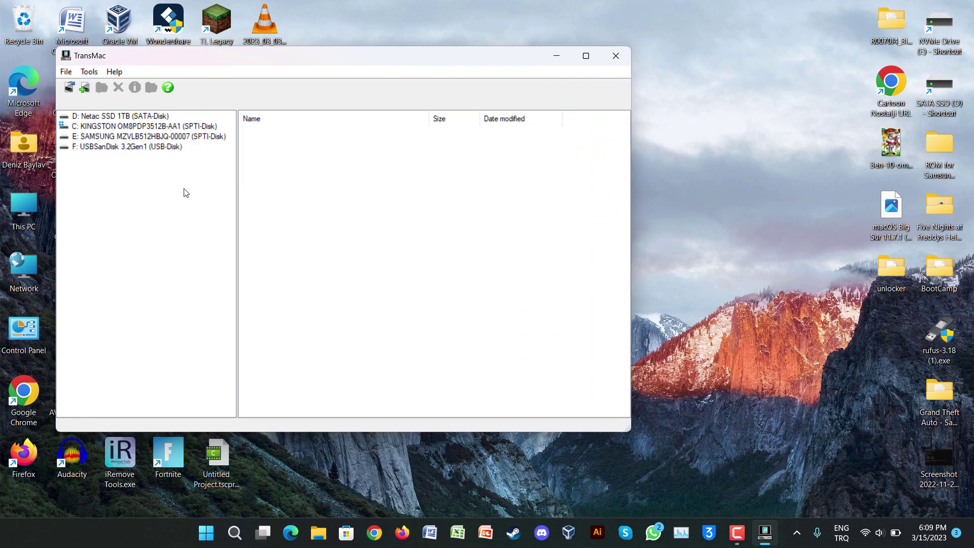
Step: Start Format Disk for Mac on the F: USBSanDisk 3.2Gen1 drive and accept overwriting its PC volumes
click(128, 148)
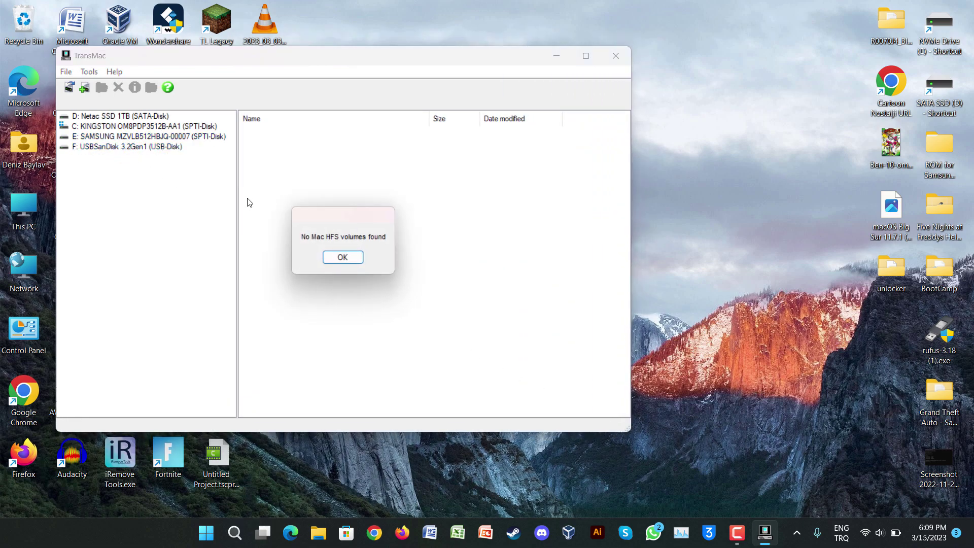
click(340, 258)
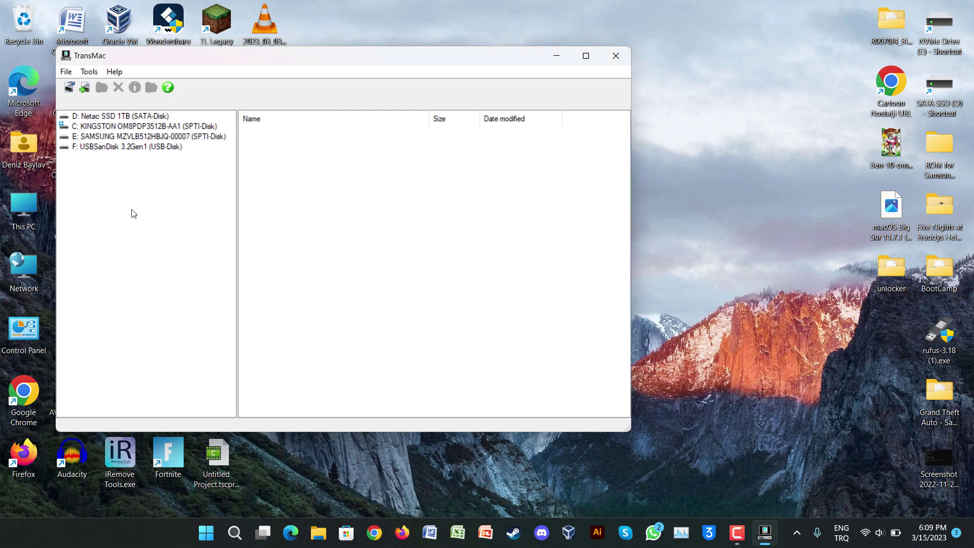
right_click(138, 149)
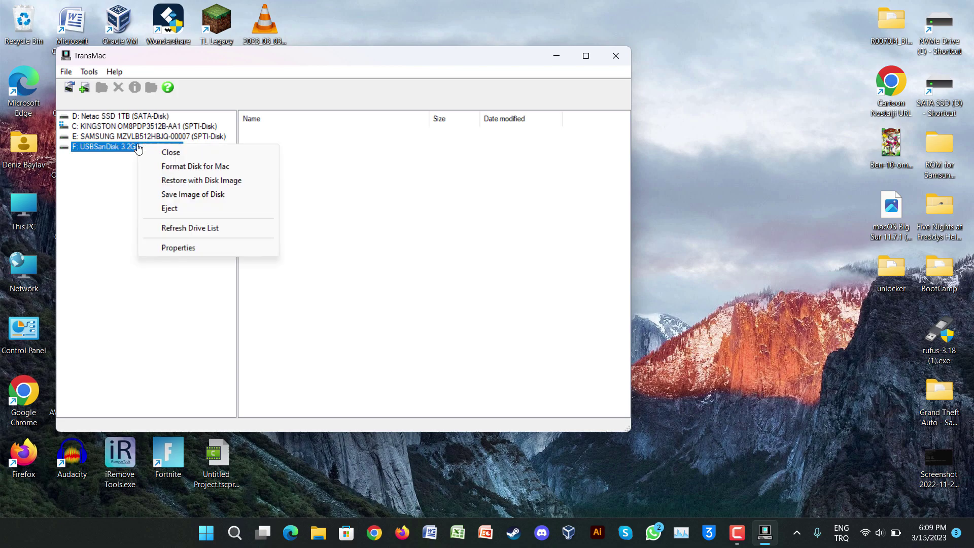
click(230, 169)
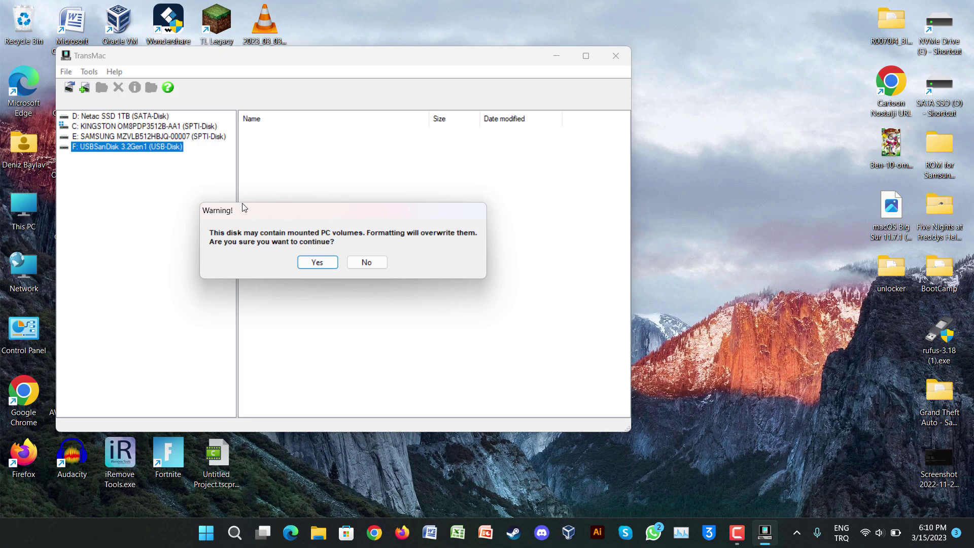
click(325, 262)
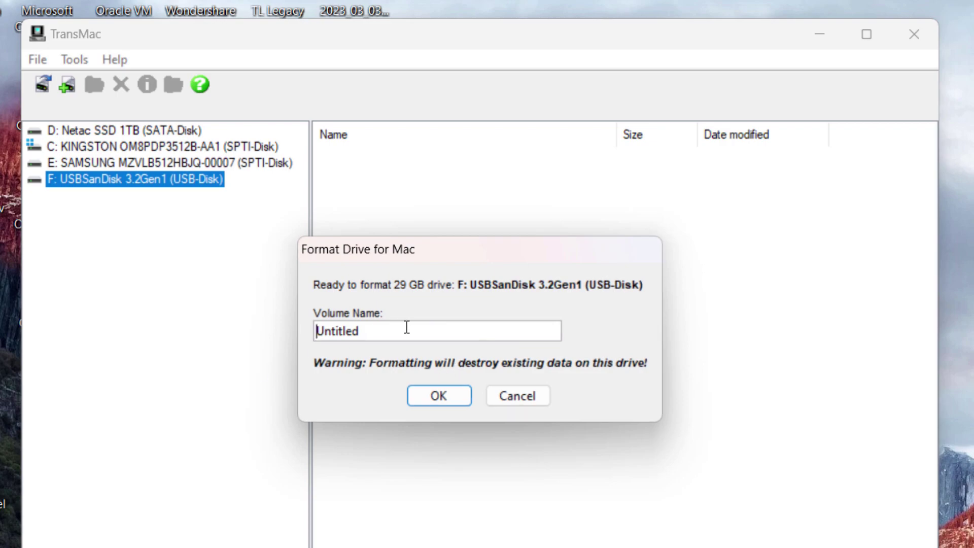
Step: Name the volume YosemiteUSB and format the drive for Mac
drag(298, 239, 200, 231)
text(YosemiteUSB)
key(BackSpace)
key(BackSpace)
text(SB)
key(Return)
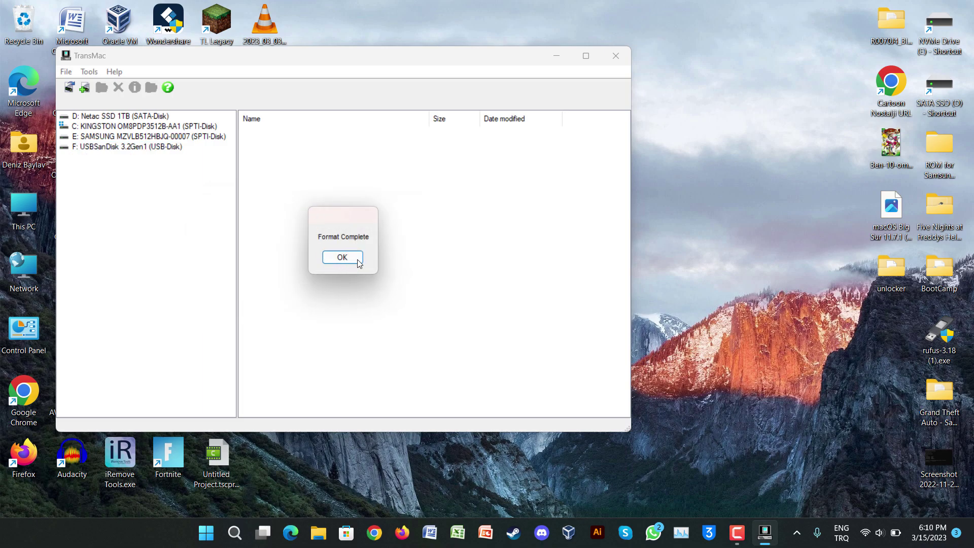
click(358, 261)
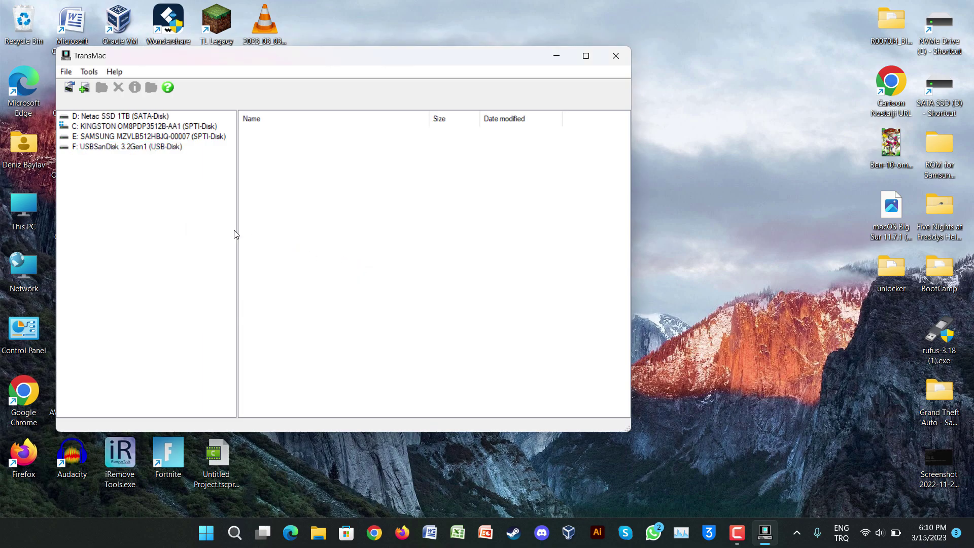
Step: Expand the F: USBSanDisk drive to inspect its YosemiteUSB volume
right_click(112, 151)
click(99, 148)
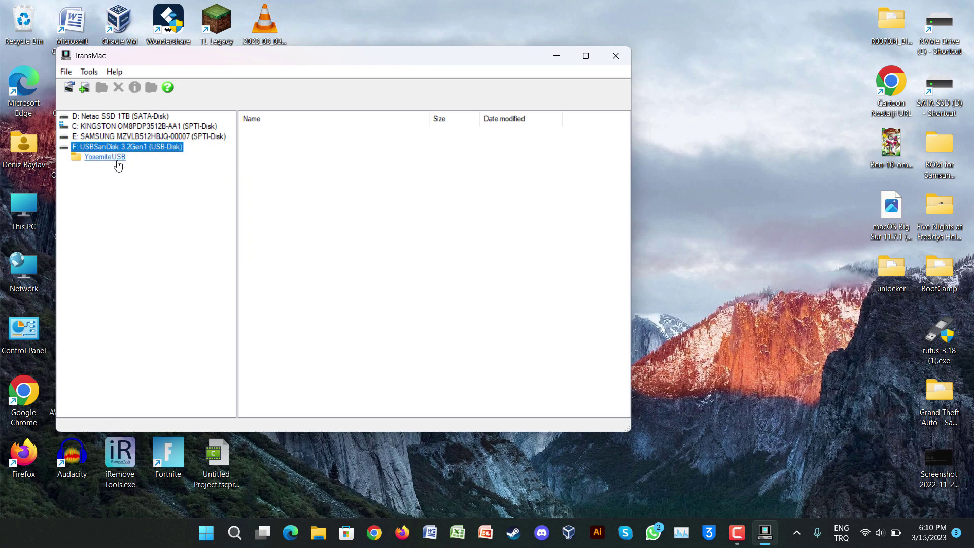
click(115, 159)
click(127, 147)
right_click(127, 148)
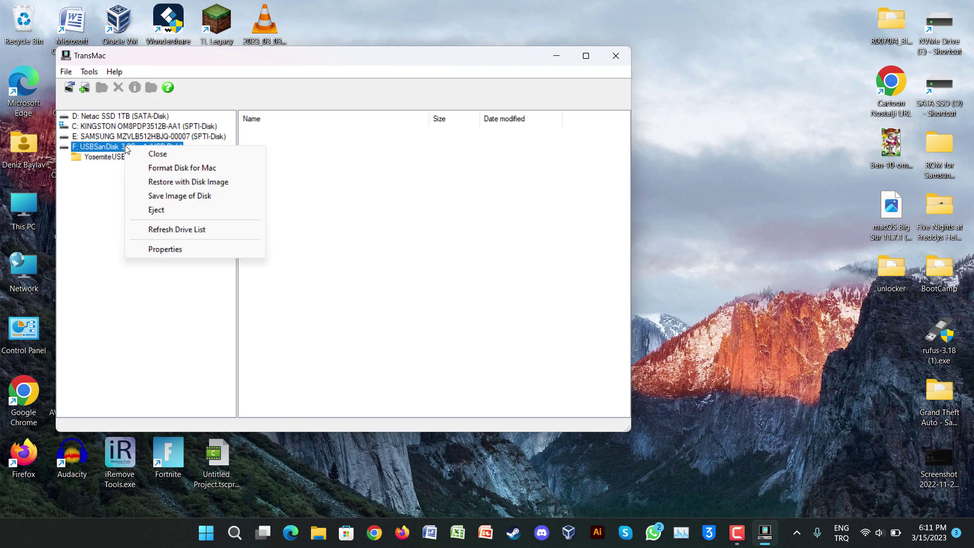
click(213, 183)
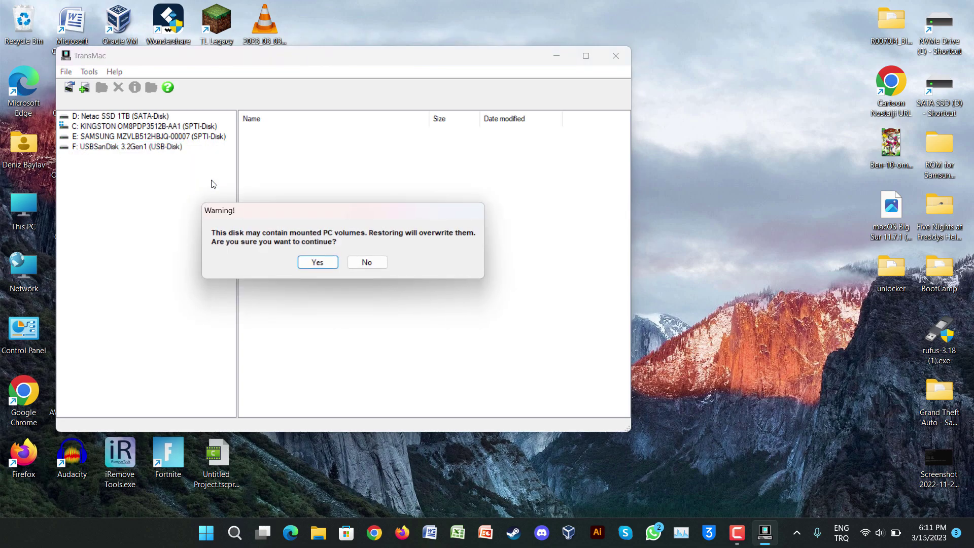
click(311, 266)
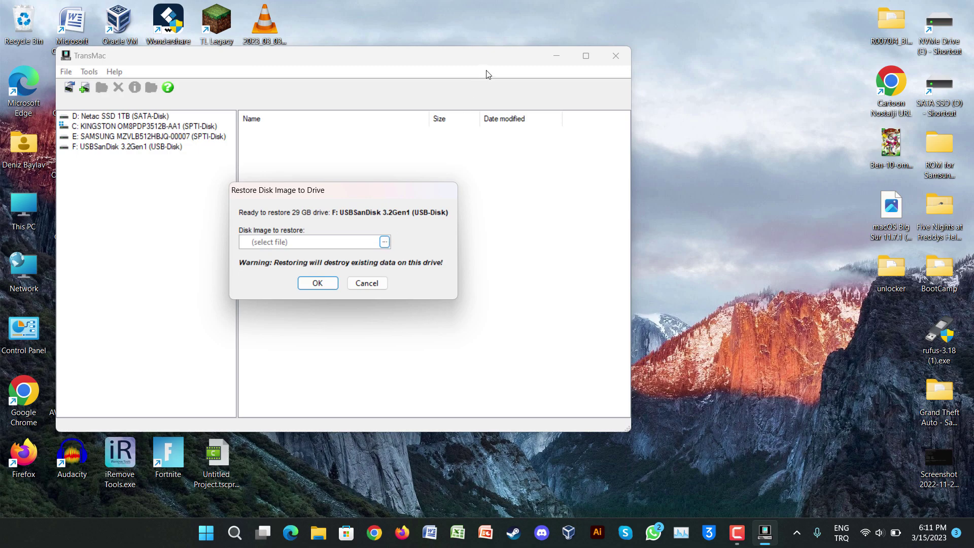
click(367, 283)
Step: Arrange the TransMac window and the Yosemite-Zone.dmg file on the desktop so that the file is not covered
drag(387, 64, 311, 90)
drag(572, 218, 723, 226)
drag(400, 83, 552, 79)
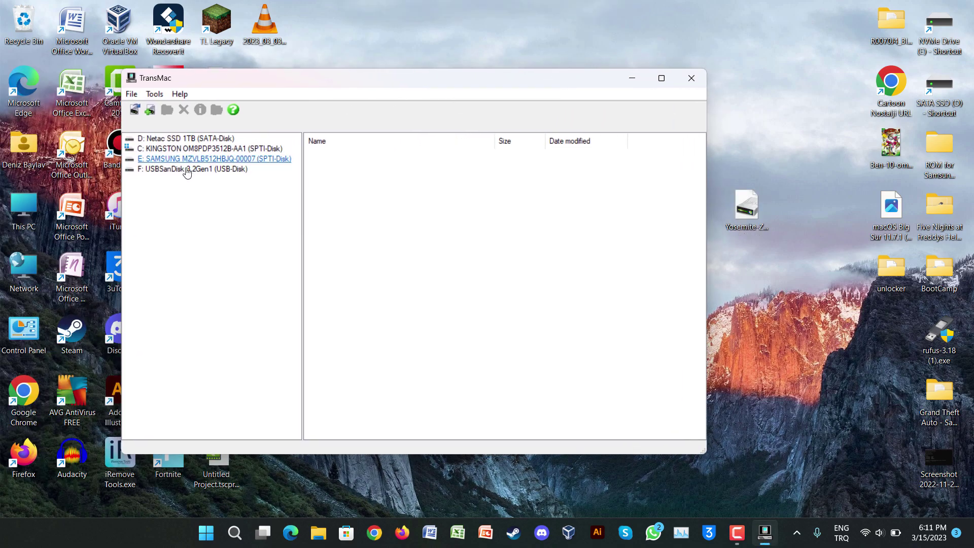
Step: Start Restore with Disk Image on the F: USBSanDisk 3.2Gen1 drive and accept overwriting its PC volumes
right_click(188, 172)
click(250, 207)
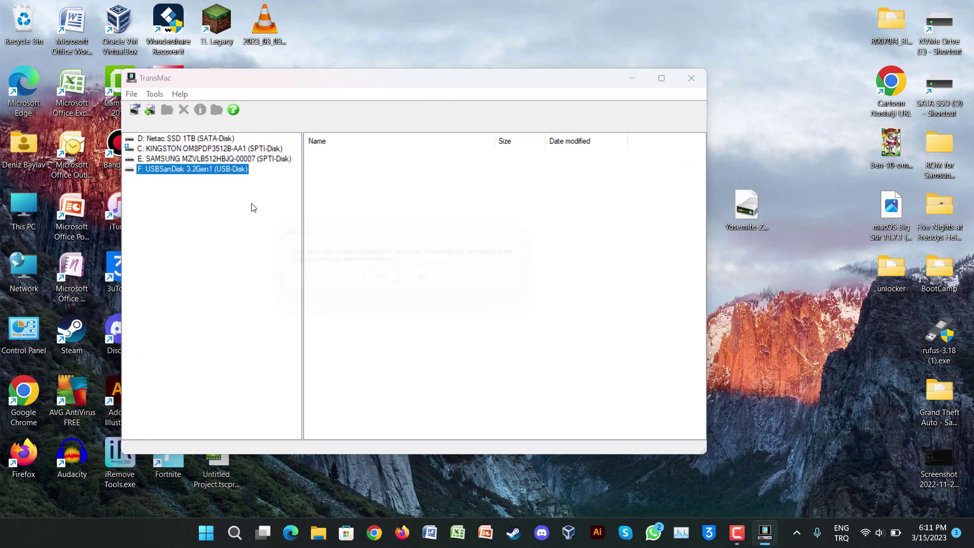
click(388, 286)
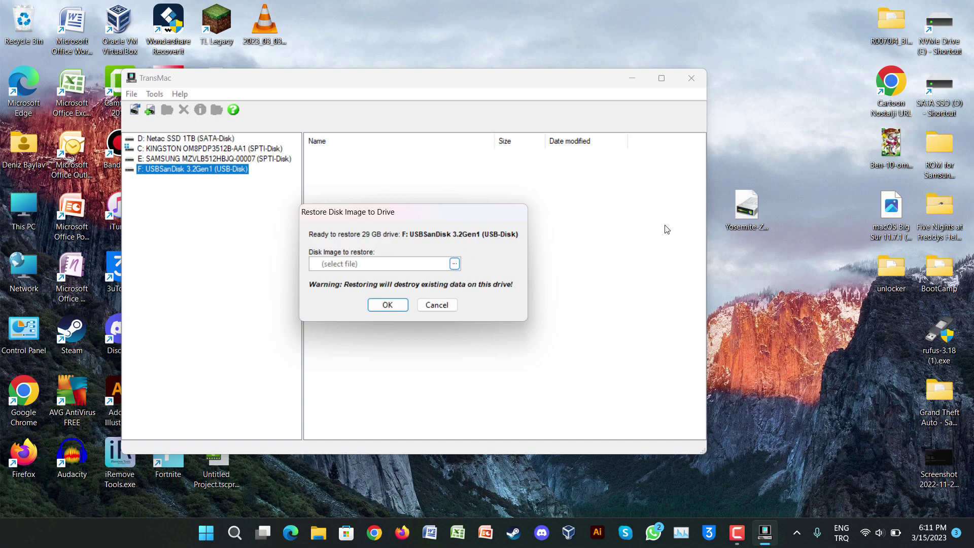
Step: Choose Yosemite-Zone.dmg from the Desktop as the disk image to restore
click(743, 210)
drag(760, 222, 353, 266)
click(455, 264)
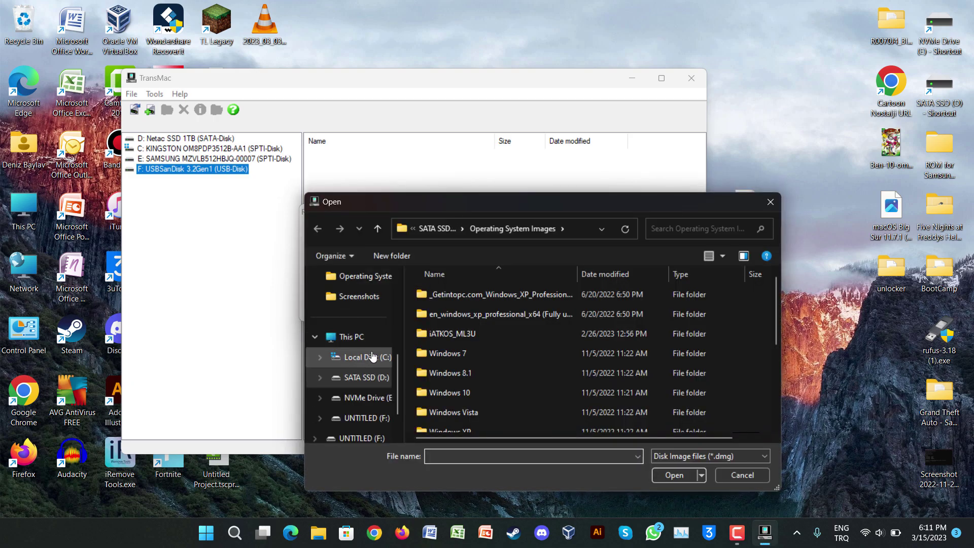
drag(400, 362, 401, 310)
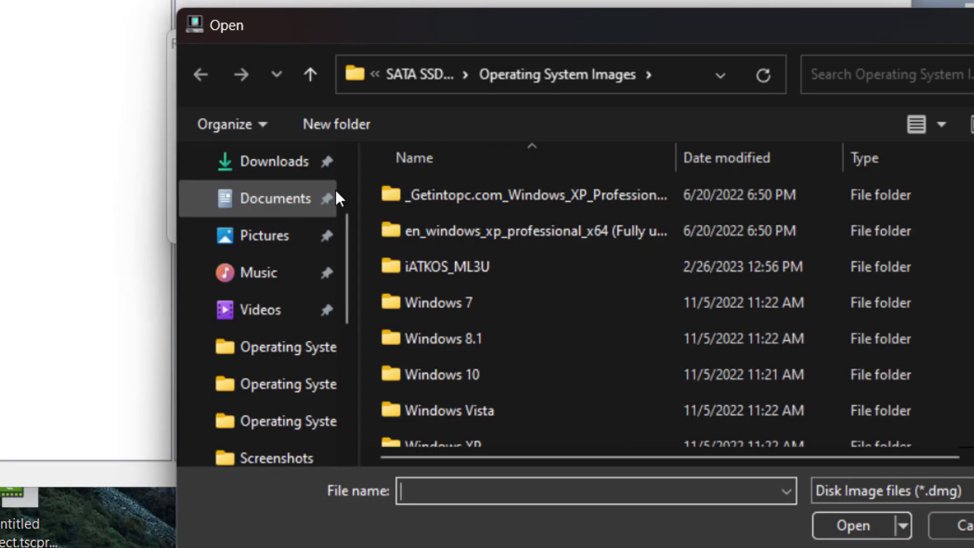
click(347, 307)
scroll(361, 237, down, 5)
click(735, 398)
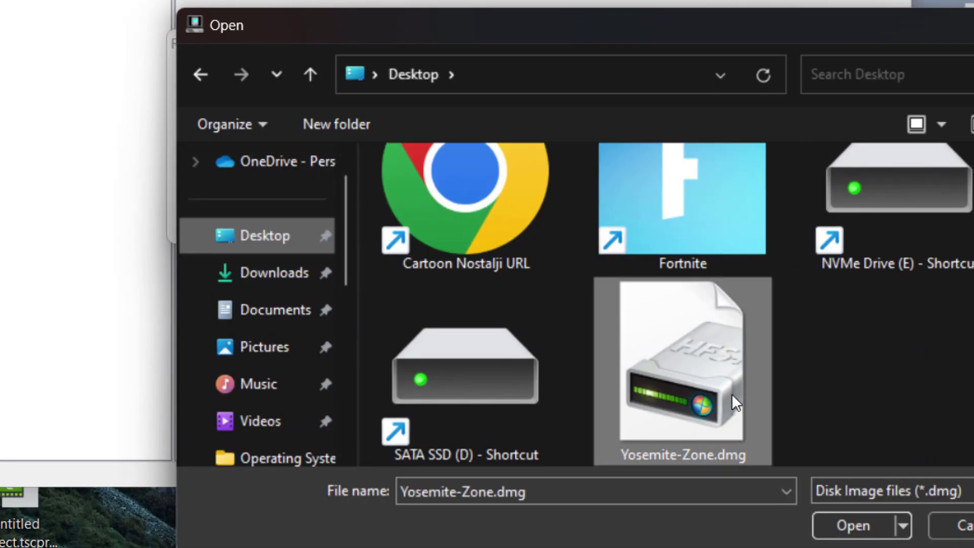
click(852, 521)
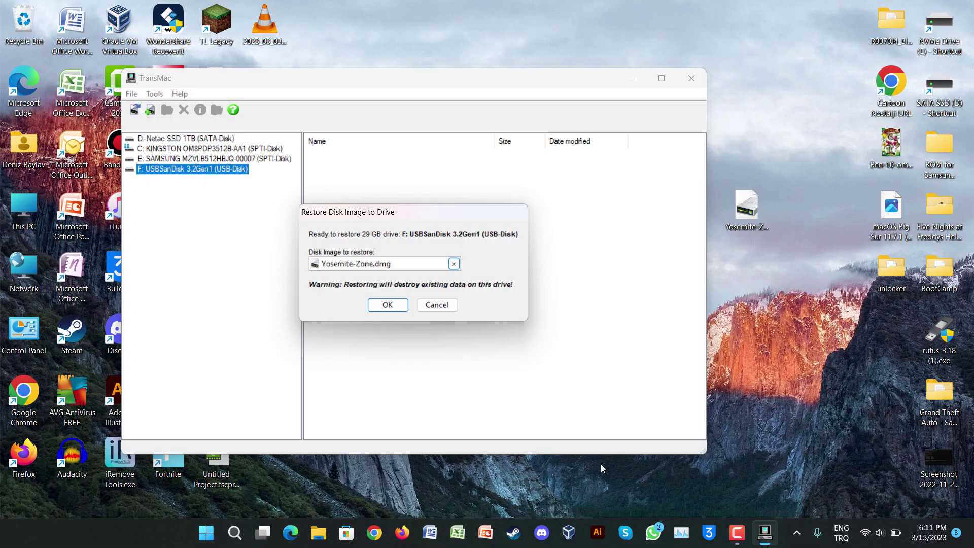
Step: Run the restore onto the USB drive and close TransMac when it finishes
click(397, 305)
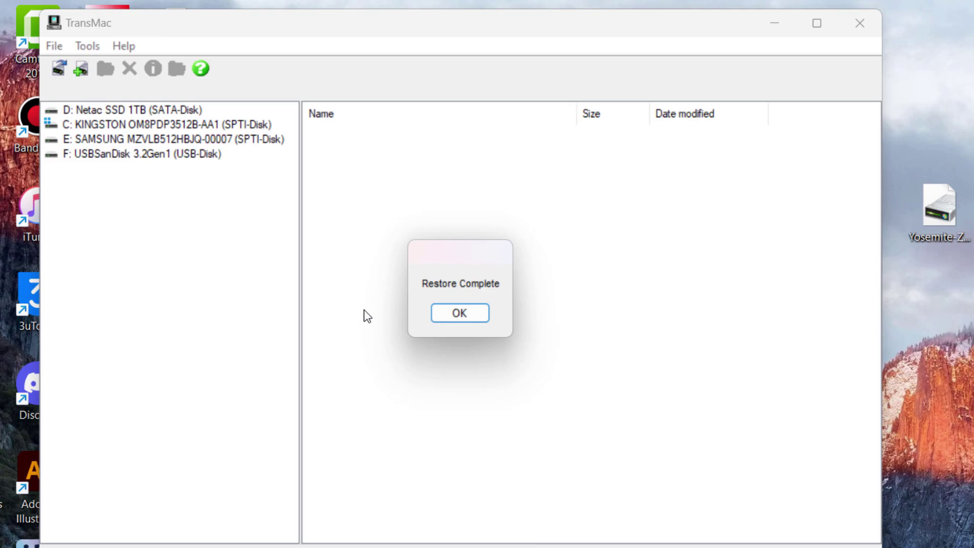
click(483, 319)
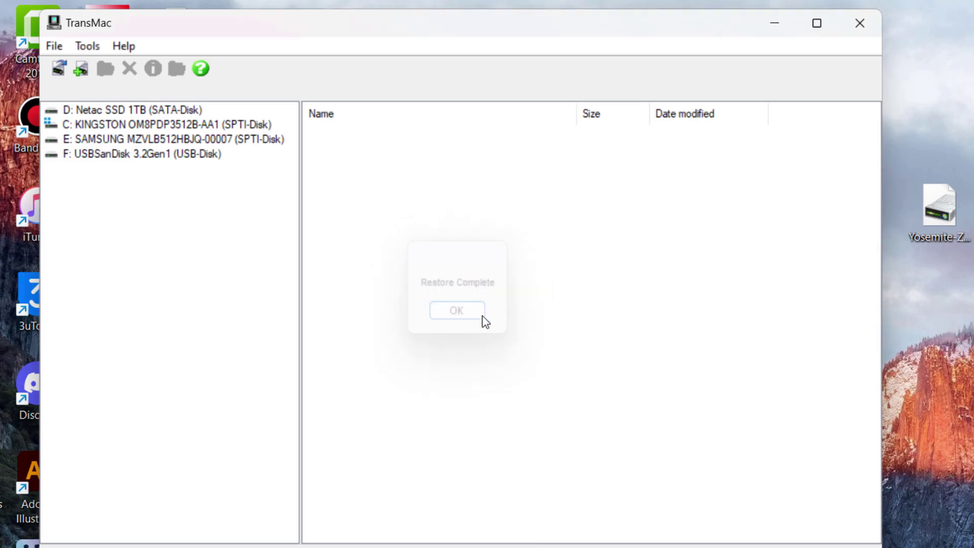
click(861, 20)
Step: Safely eject the USB drive from Windows
click(684, 523)
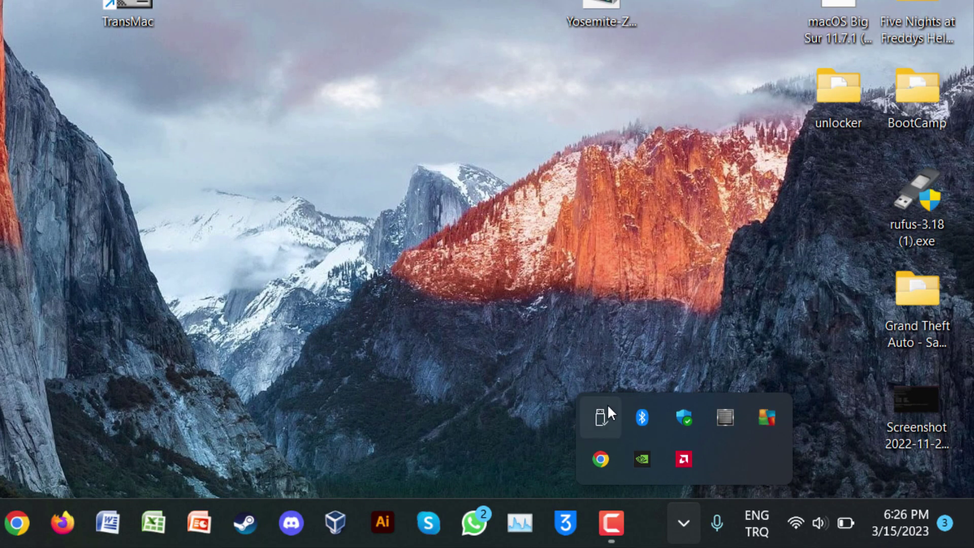
click(600, 417)
click(656, 446)
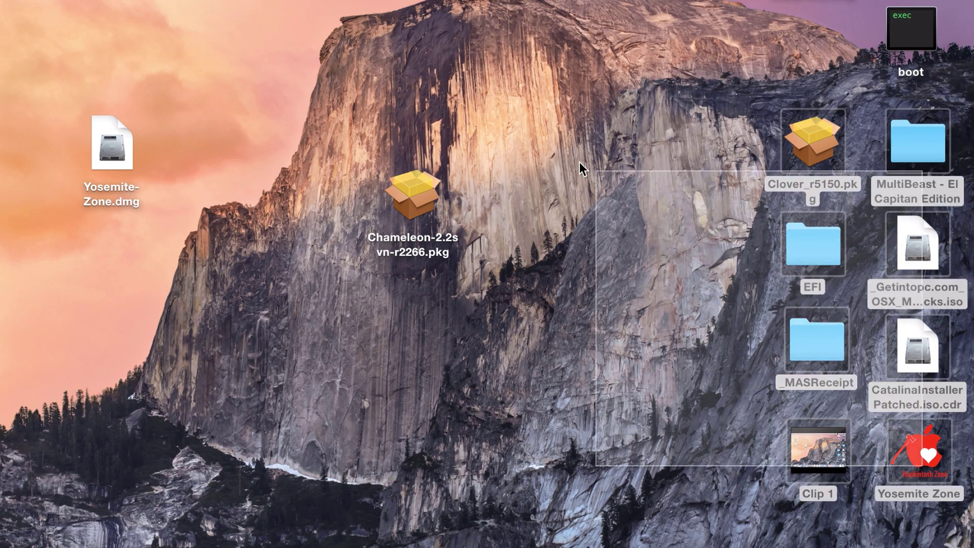
Step: On the Mac desktop, move the Yosemite Zone drive icon to the free area above the Chameleon package
drag(580, 162, 954, 488)
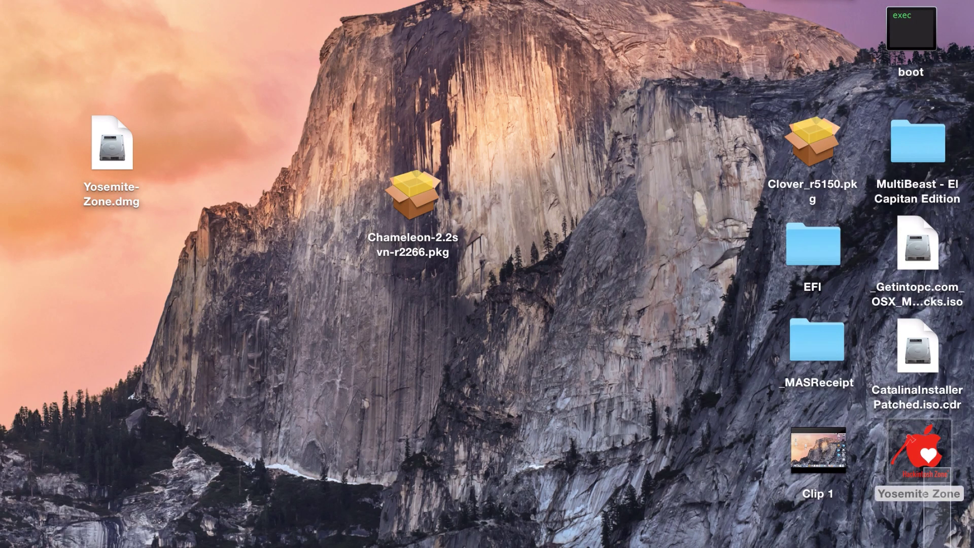
click(919, 452)
drag(919, 452, 412, 22)
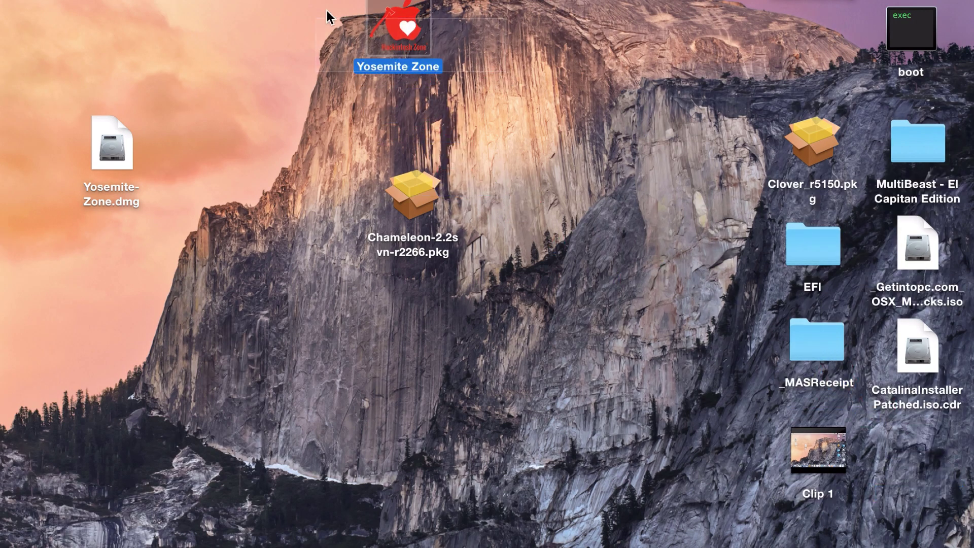
Step: Open the Yosemite Zone drive to check its contents, and close its window
right_click(389, 19)
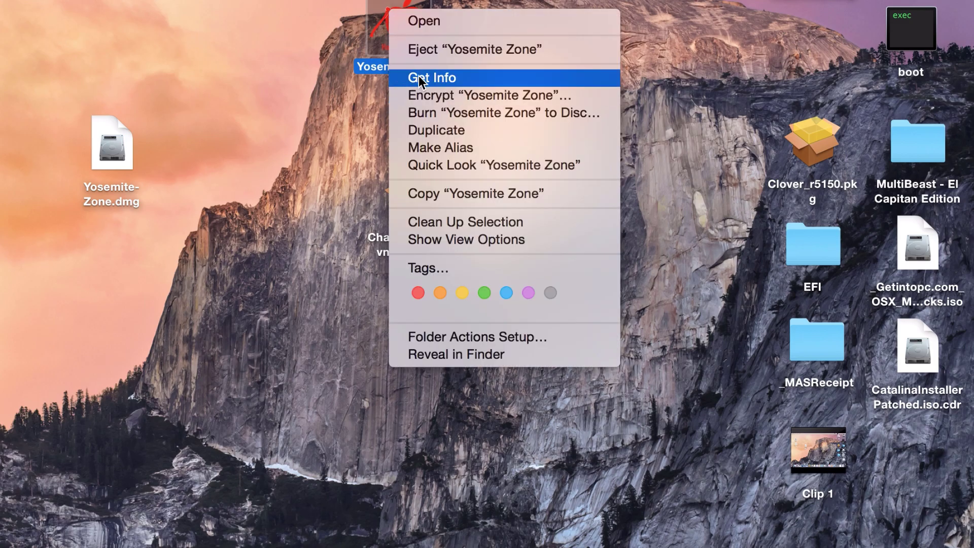
click(372, 13)
double_click(477, 100)
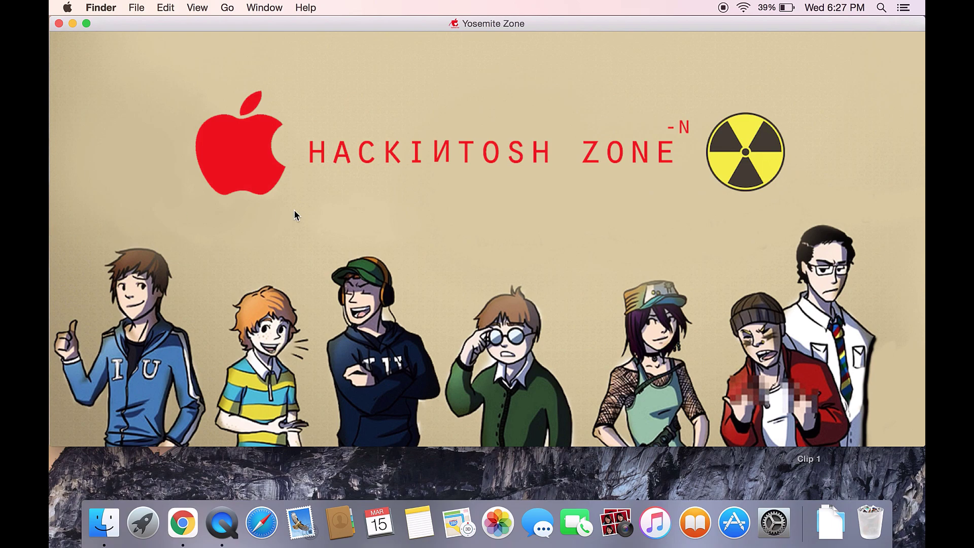
click(58, 24)
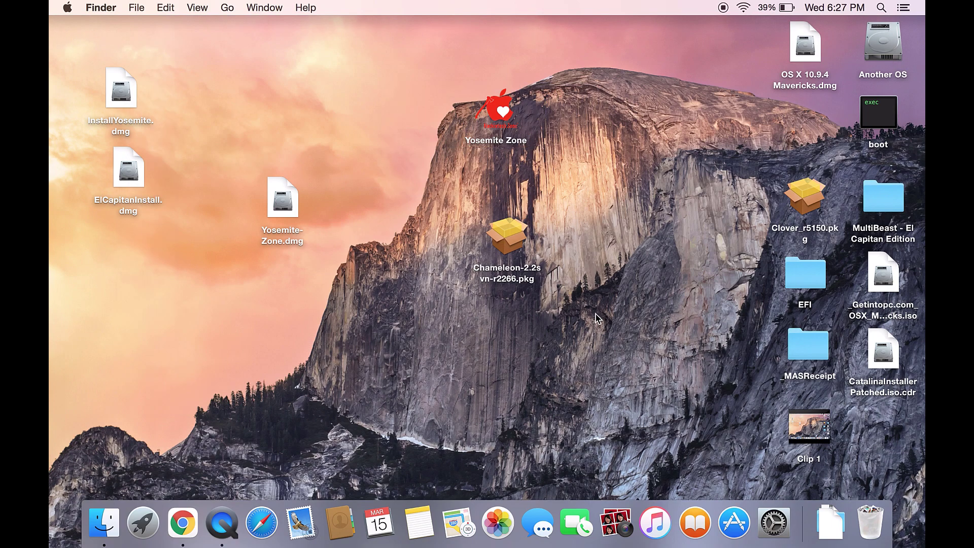
Step: Reposition Chameleon-2.2svn-r2266.pkg on the desktop and open it, allowing the package from an unidentified developer
drag(516, 247, 575, 245)
right_click(592, 212)
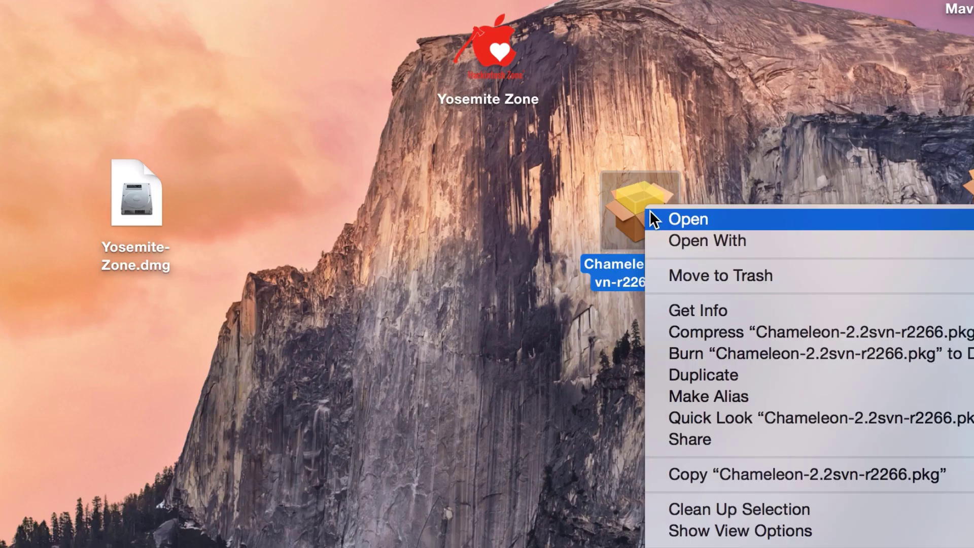
click(598, 213)
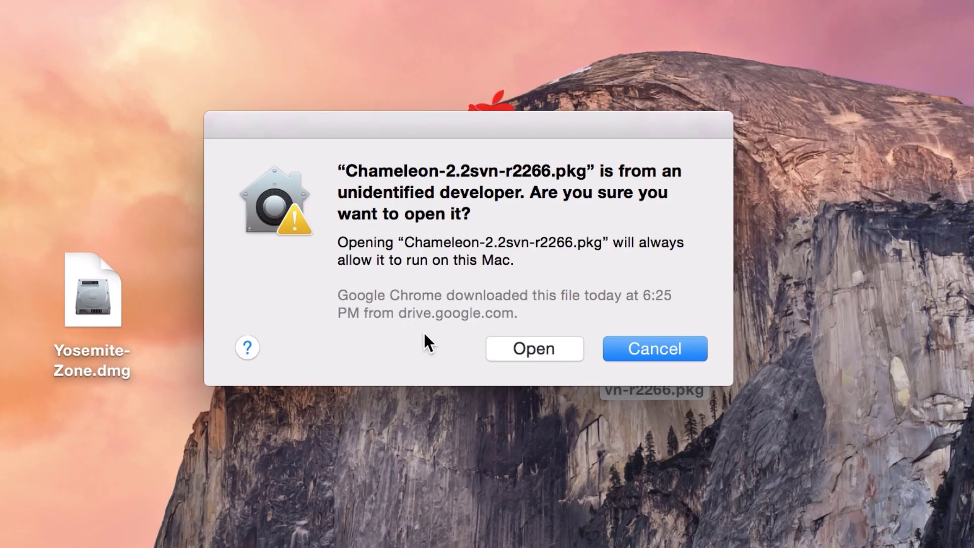
click(506, 338)
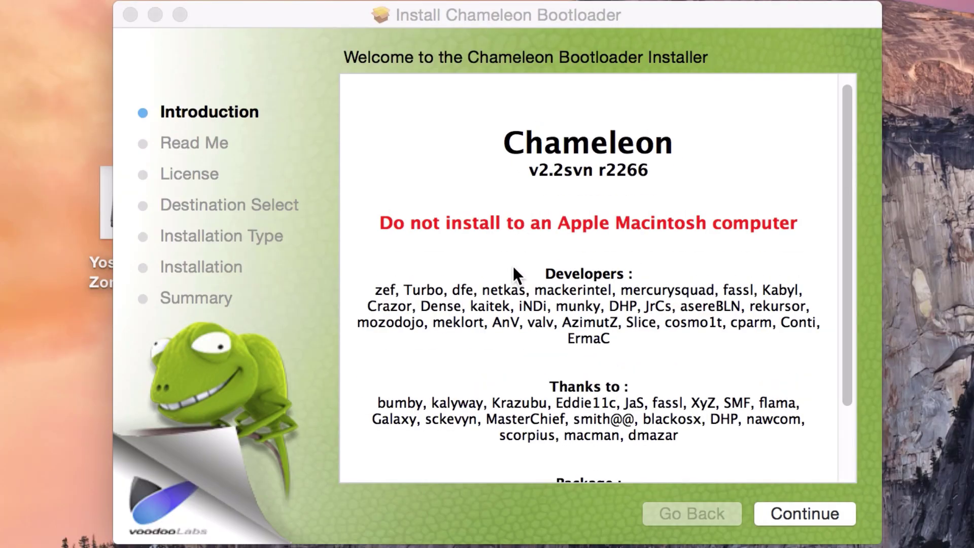
Step: Proceed through the Chameleon installer's introduction and read-me, keep the license in English and agree to it
click(775, 520)
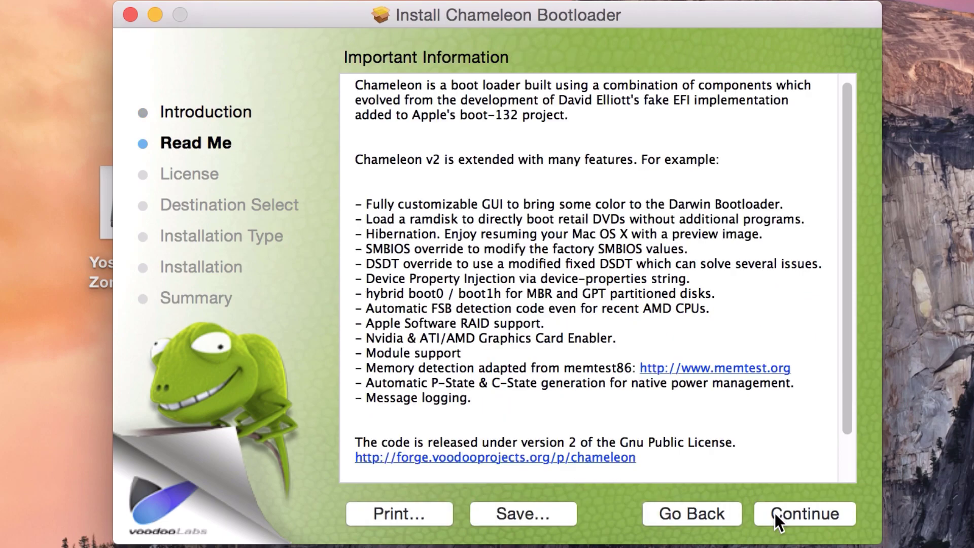
click(775, 514)
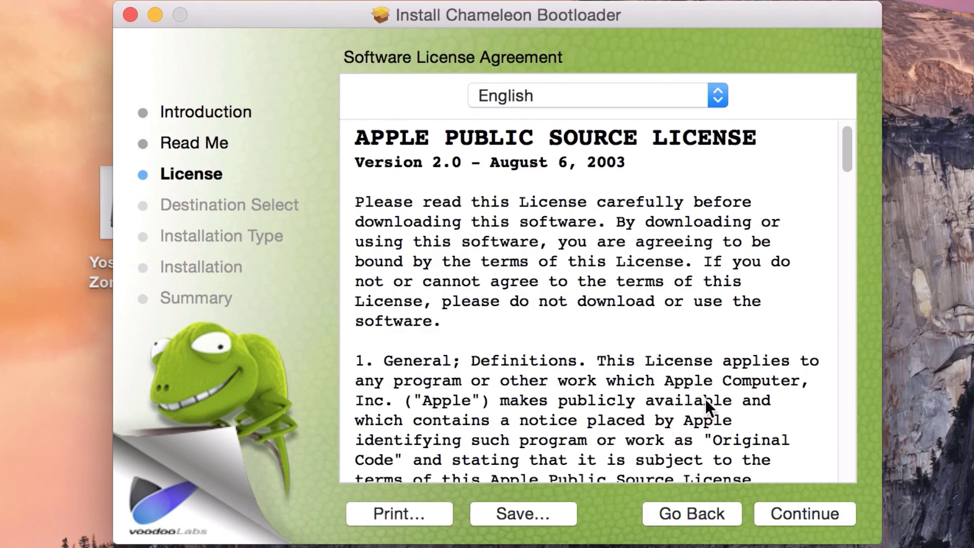
click(553, 98)
click(555, 95)
click(788, 505)
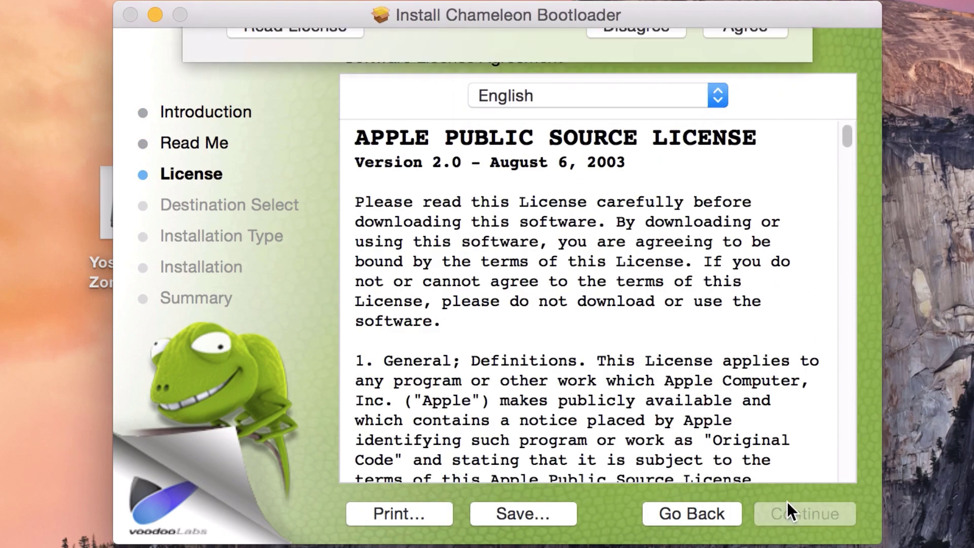
click(716, 208)
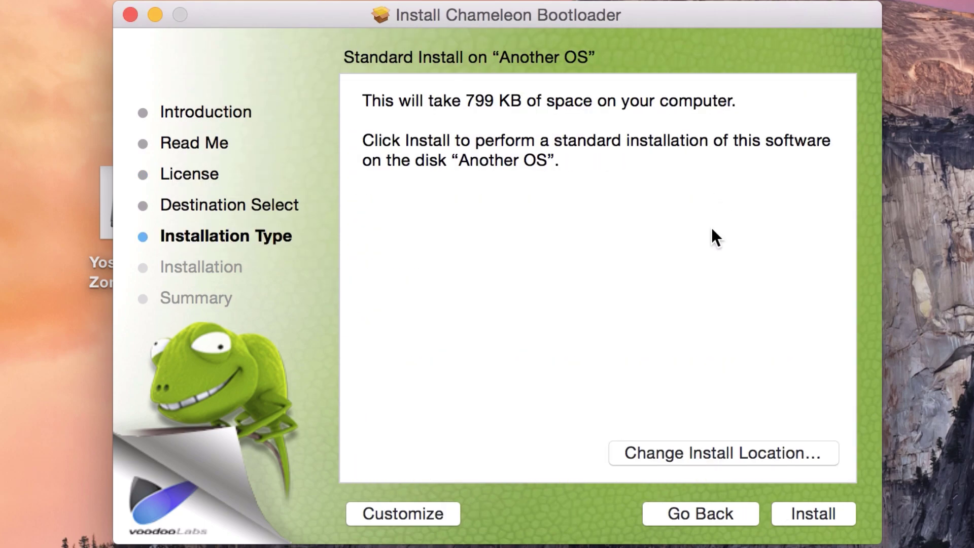
Step: Change the Chameleon install location to the Yosemite Zone disk
click(752, 449)
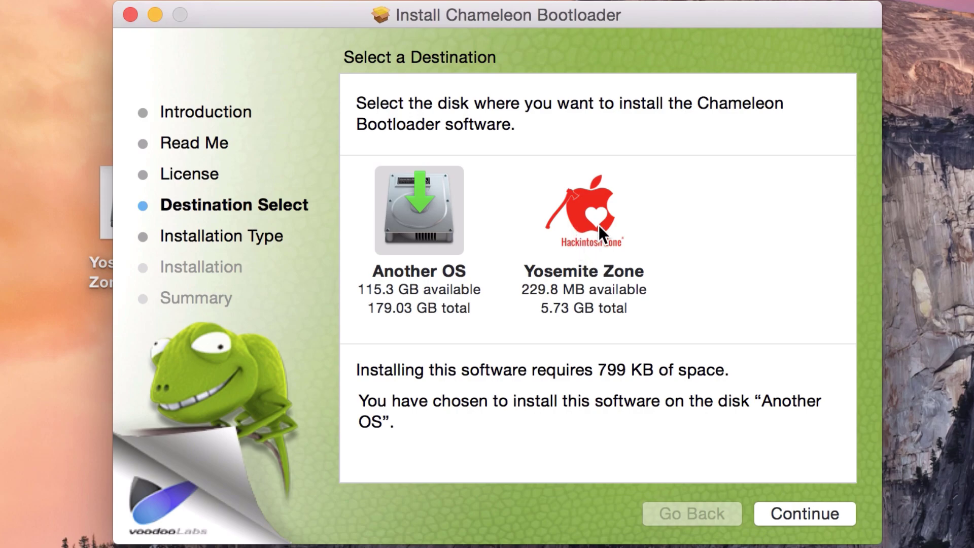
click(598, 225)
click(807, 503)
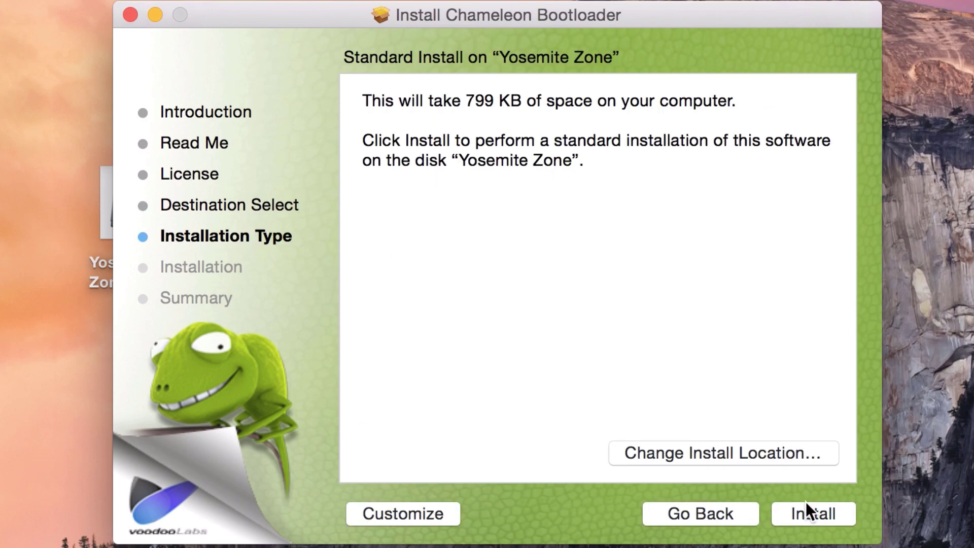
Step: Switch to a custom install and expand Chameleon Bootloader and Settings to review the Standard and General Options entries
click(421, 513)
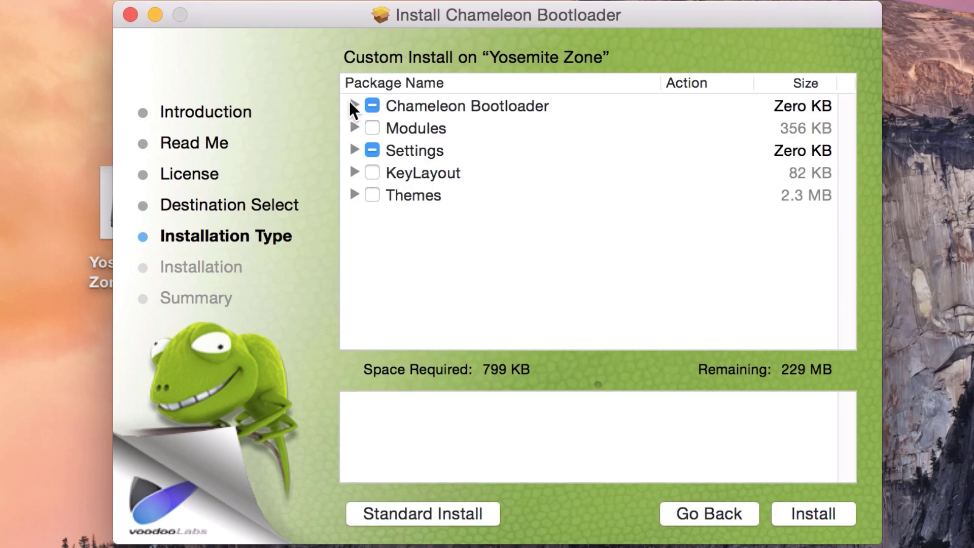
click(354, 106)
click(411, 131)
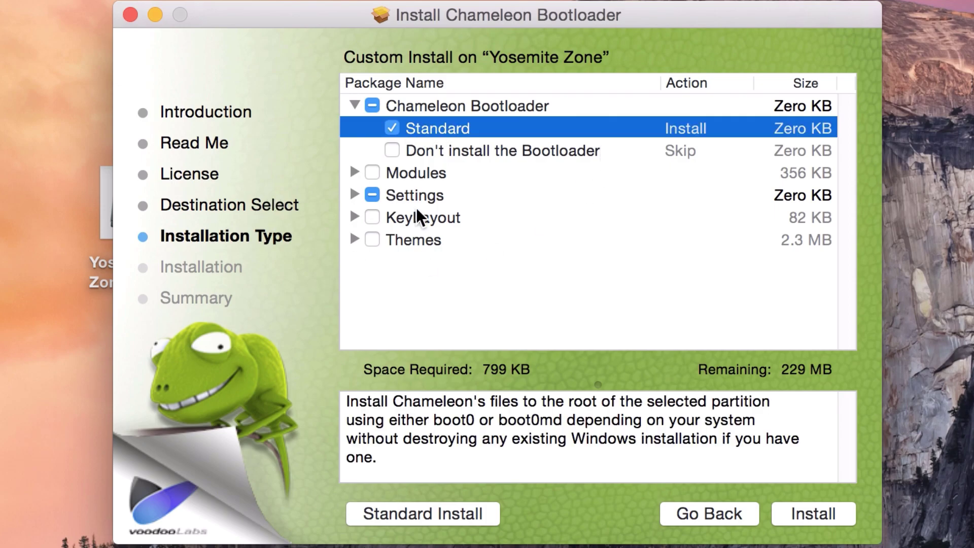
click(355, 194)
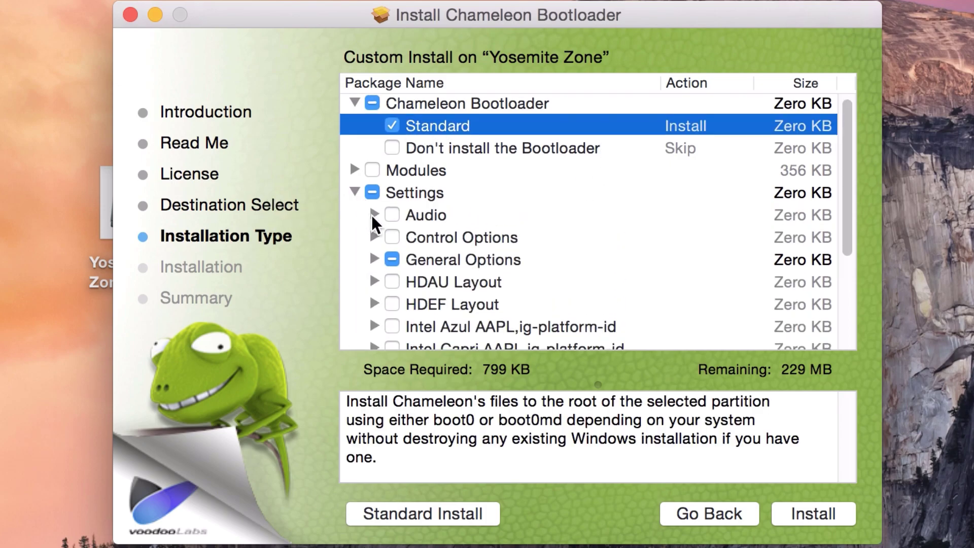
click(371, 243)
scroll(507, 232, down, 5)
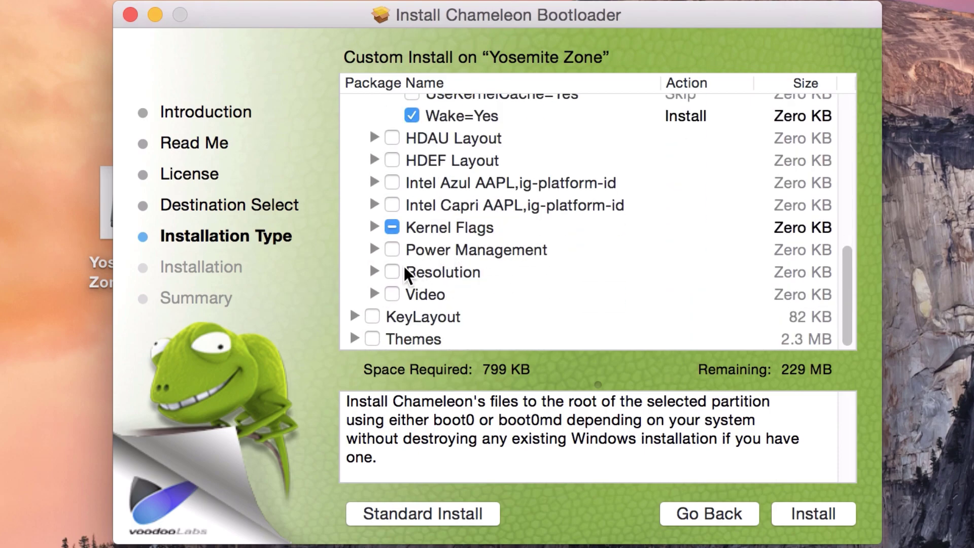
Step: Include the 1920x1200x32 option from the Resolution settings in the installation
click(375, 273)
scroll(428, 271, down, 10)
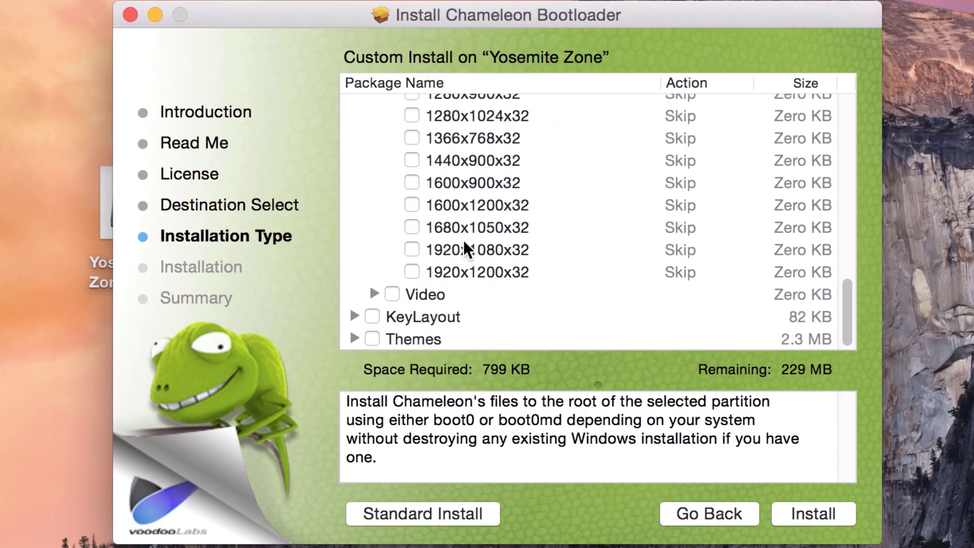
click(460, 273)
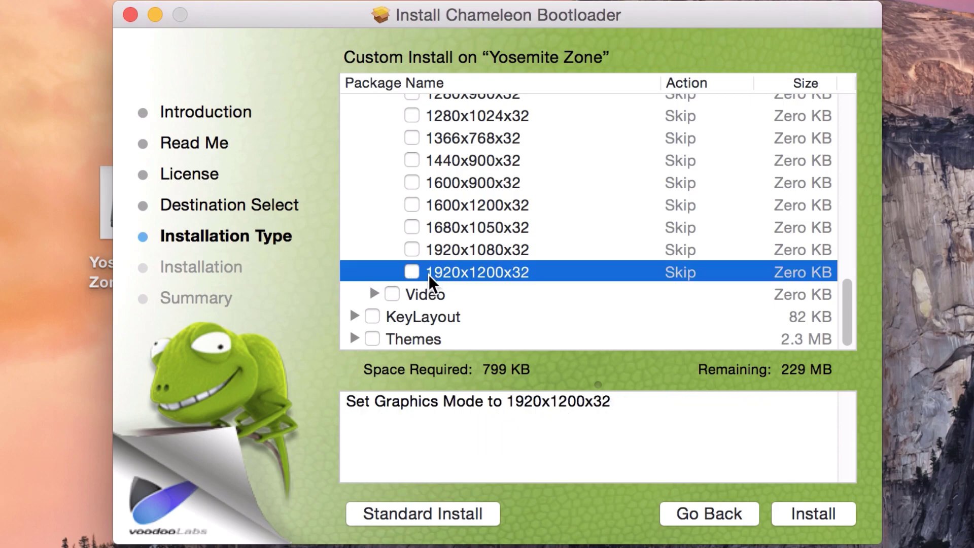
click(412, 273)
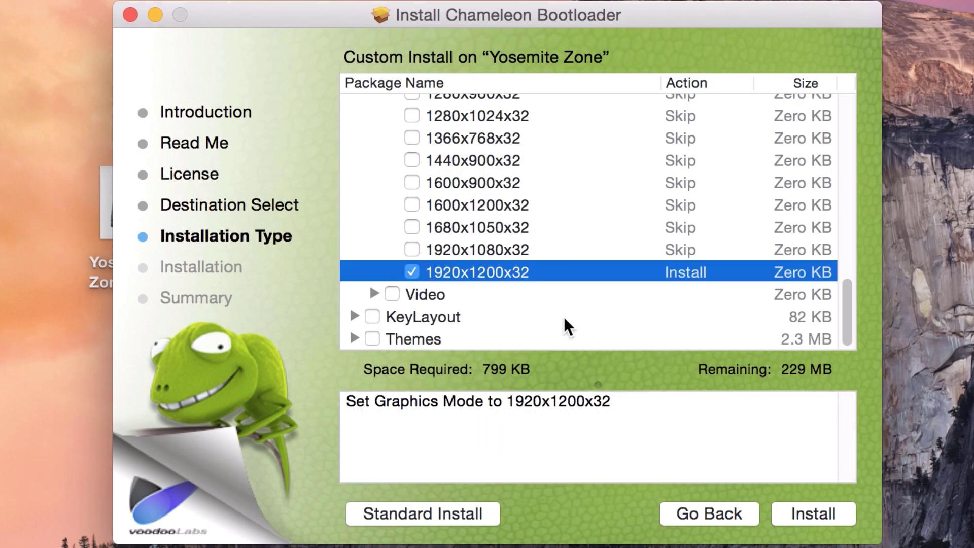
Step: Review the selected packages and install the Chameleon Bootloader, authorizing it with the account password
scroll(483, 246, up, 1)
scroll(482, 243, up, 5)
scroll(477, 218, down, 9)
scroll(367, 337, up, 15)
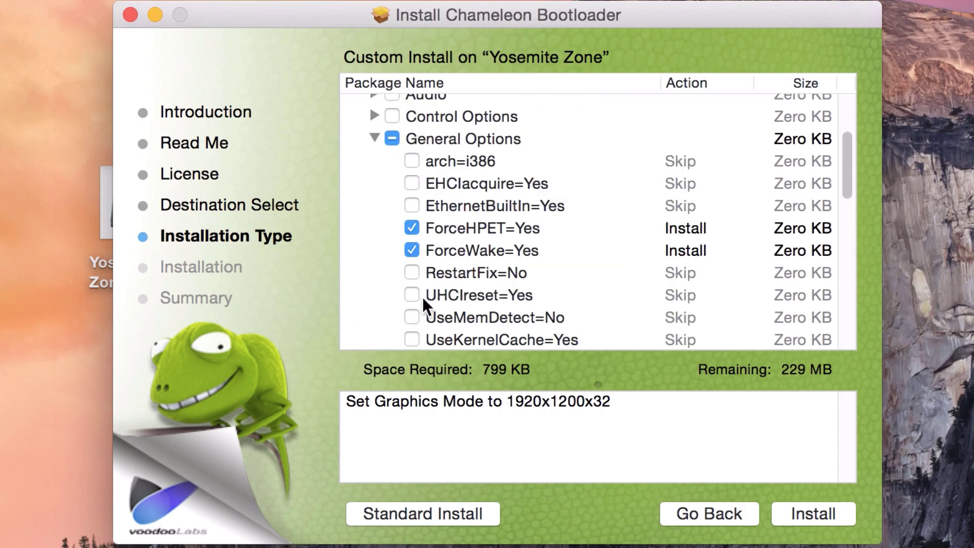
click(808, 507)
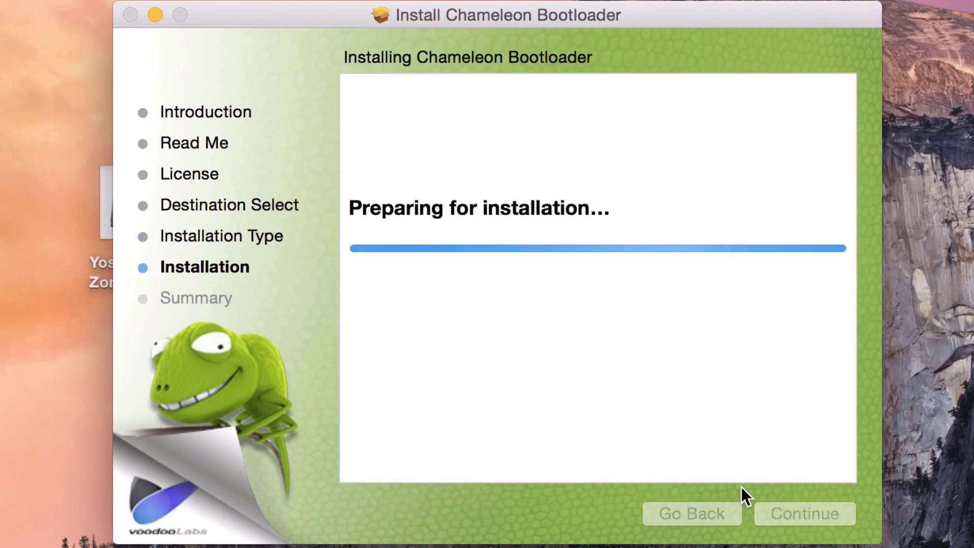
text(******)
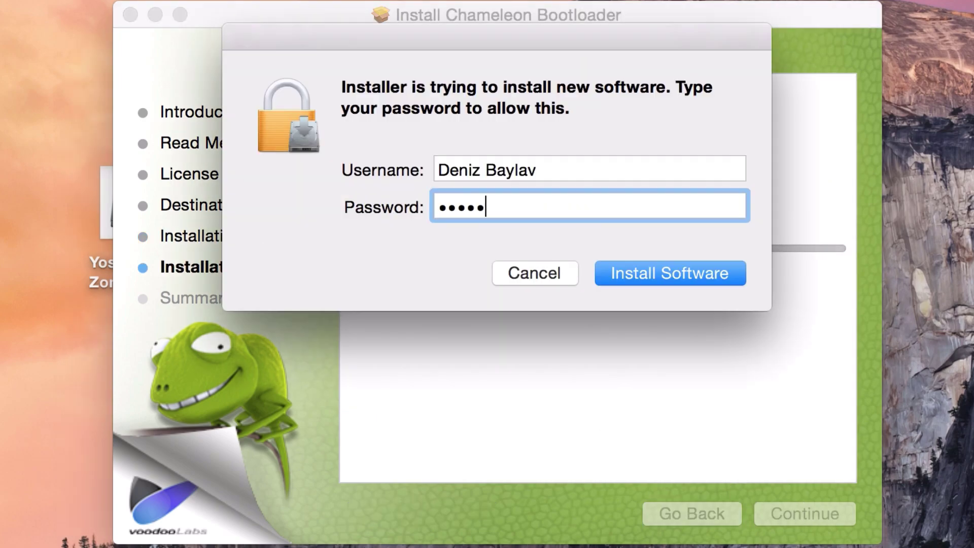
key(Return)
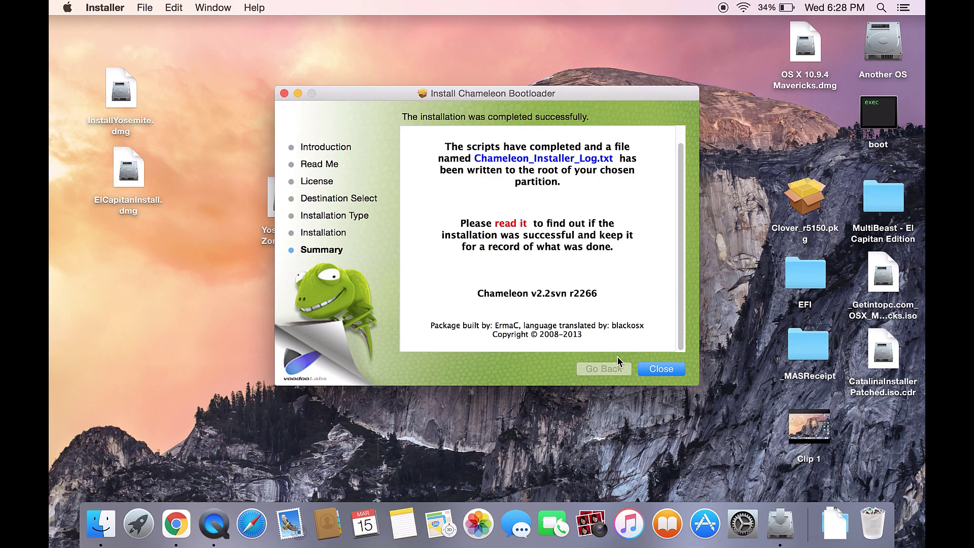
Step: Close the Chameleon installer and eject the Yosemite Zone drive
click(651, 366)
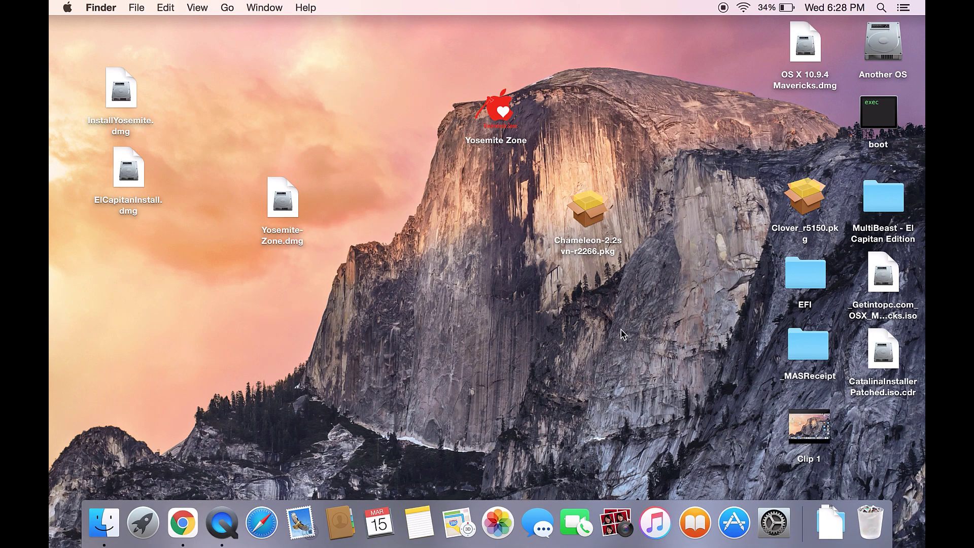
drag(509, 104, 869, 517)
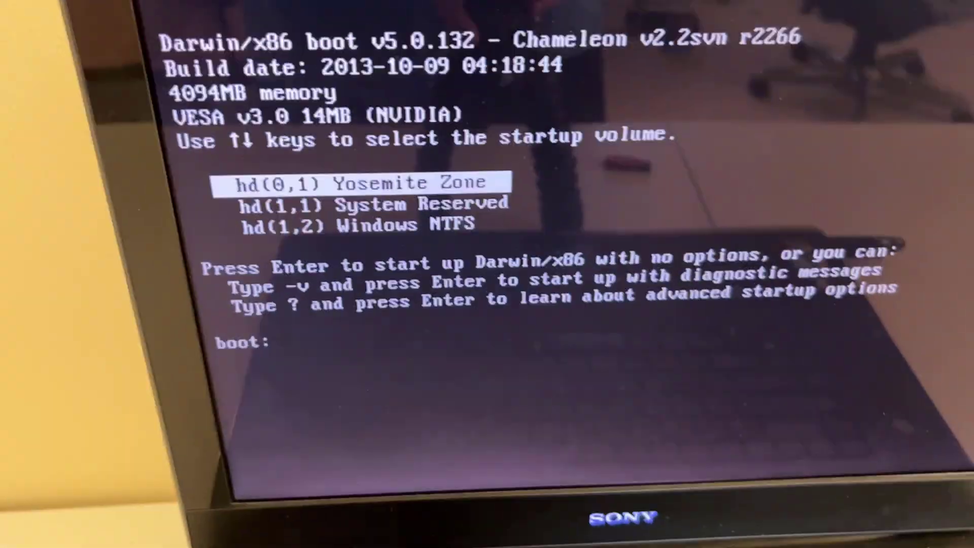
Step: Start up the target computer from the hd(0,1) Yosemite Zone volume in the Chameleon boot menu
key(Down)
key(Up)
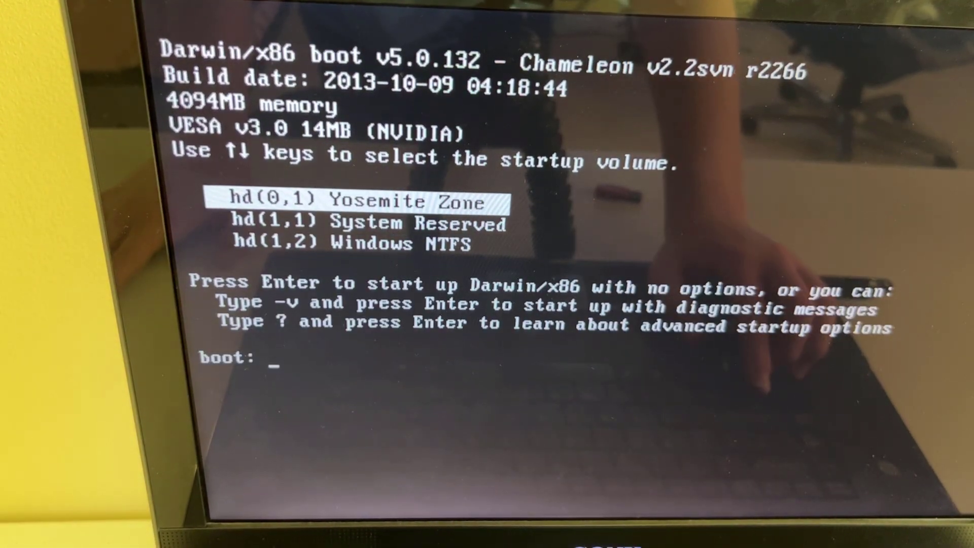
key(Return)
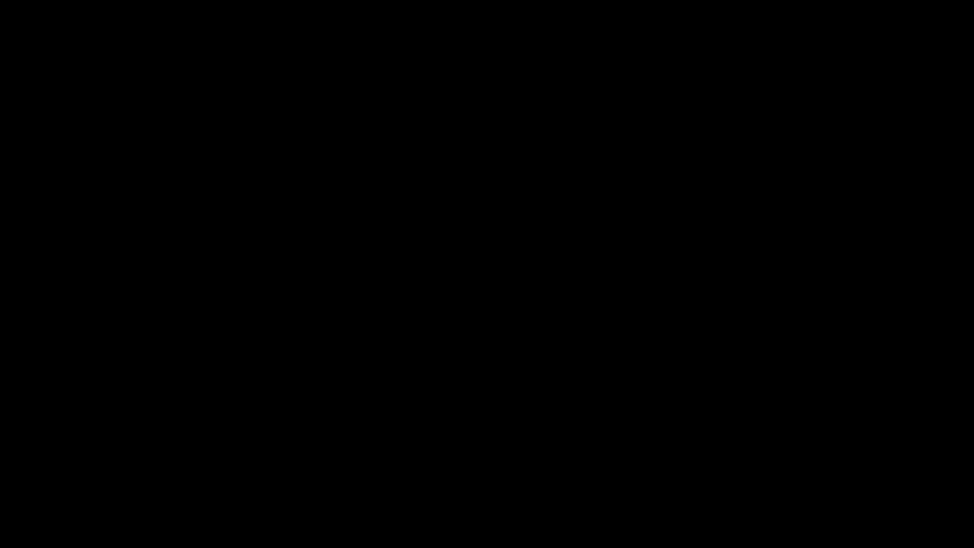